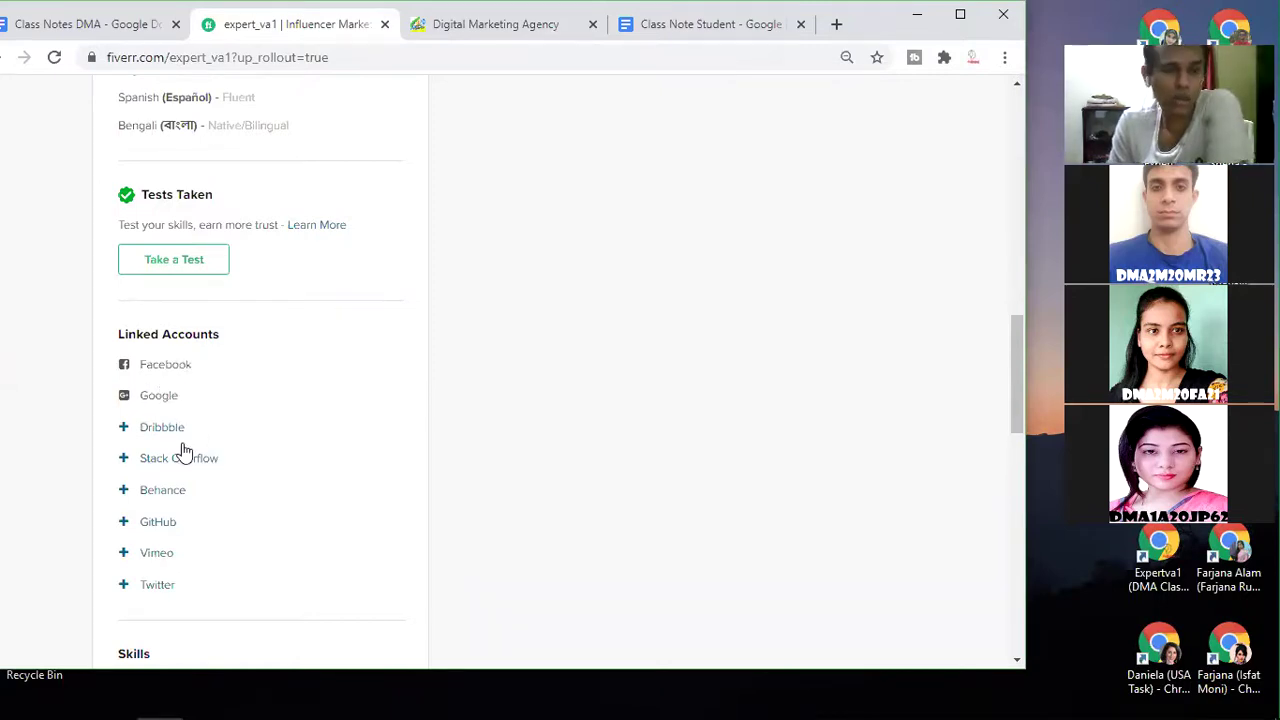
- Examine the Linked Accounts and Skills sections of the Fiverr seller profile
{"action": "scroll", "coordinate": [300, 485], "scroll_direction": "down", "scroll_amount": 1}
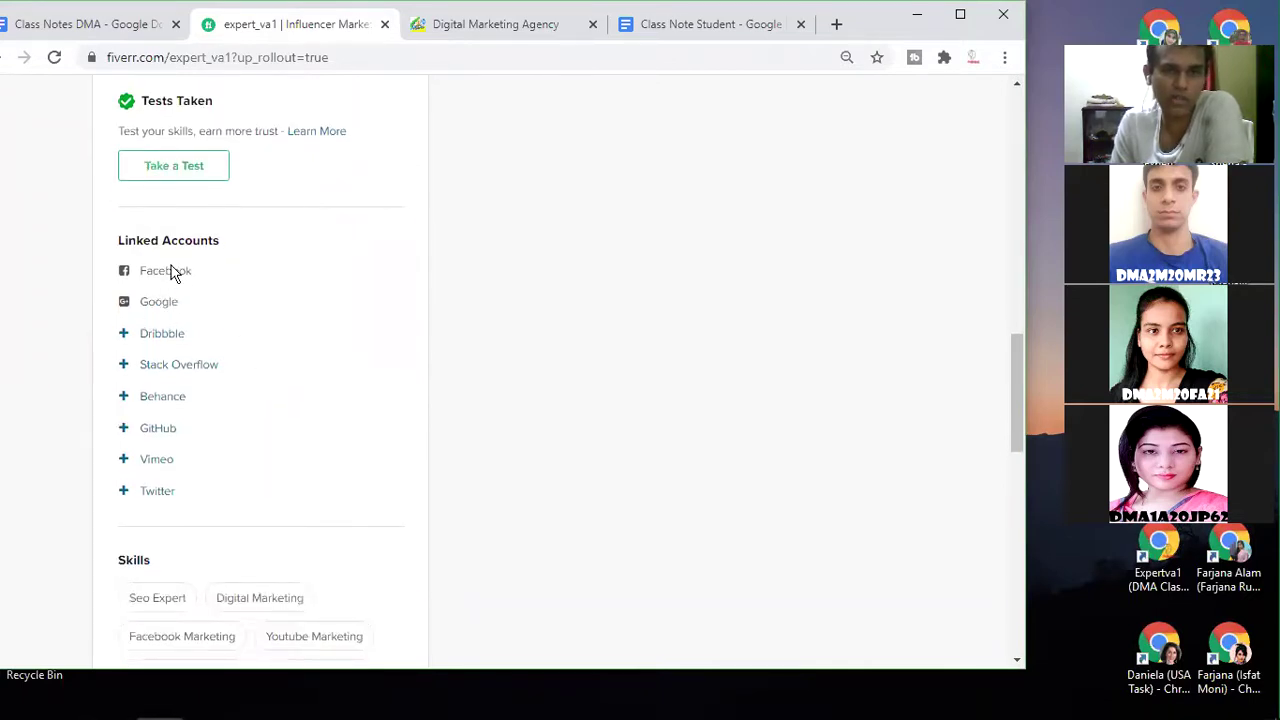
{"action": "scroll", "coordinate": [350, 292], "scroll_direction": "down", "scroll_amount": 2}
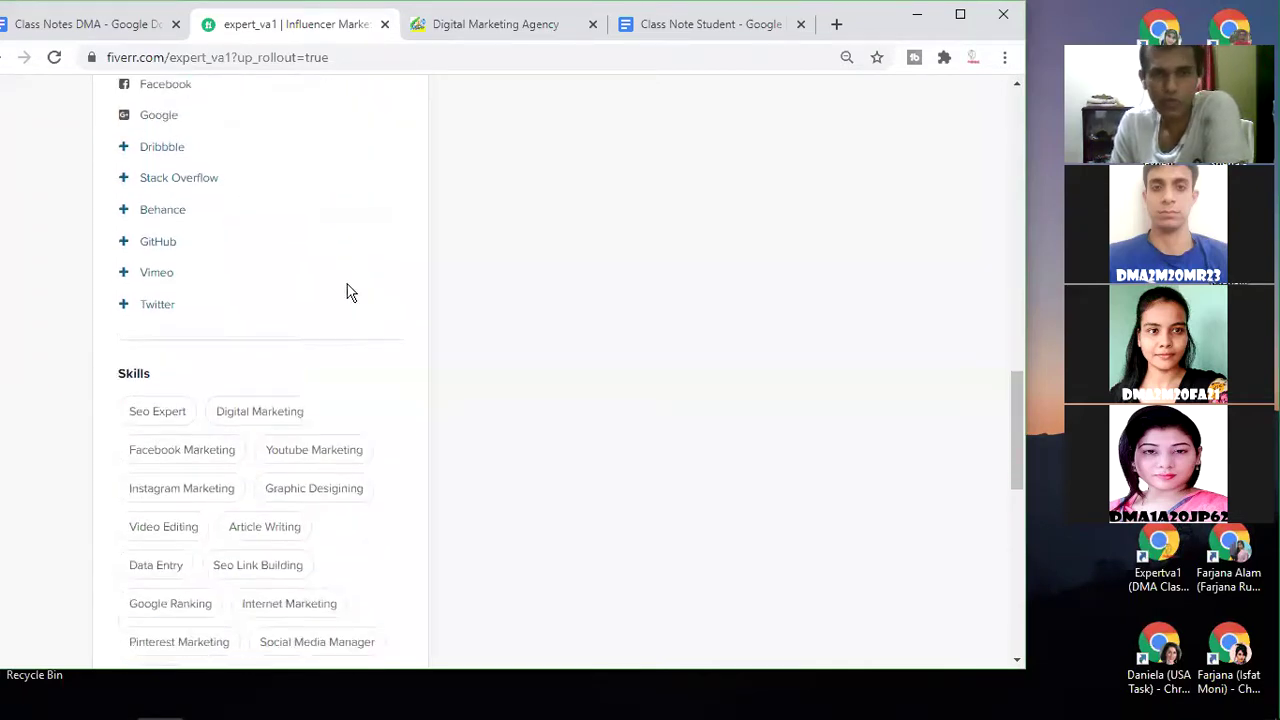
{"action": "scroll", "coordinate": [345, 292], "scroll_direction": "down", "scroll_amount": 1}
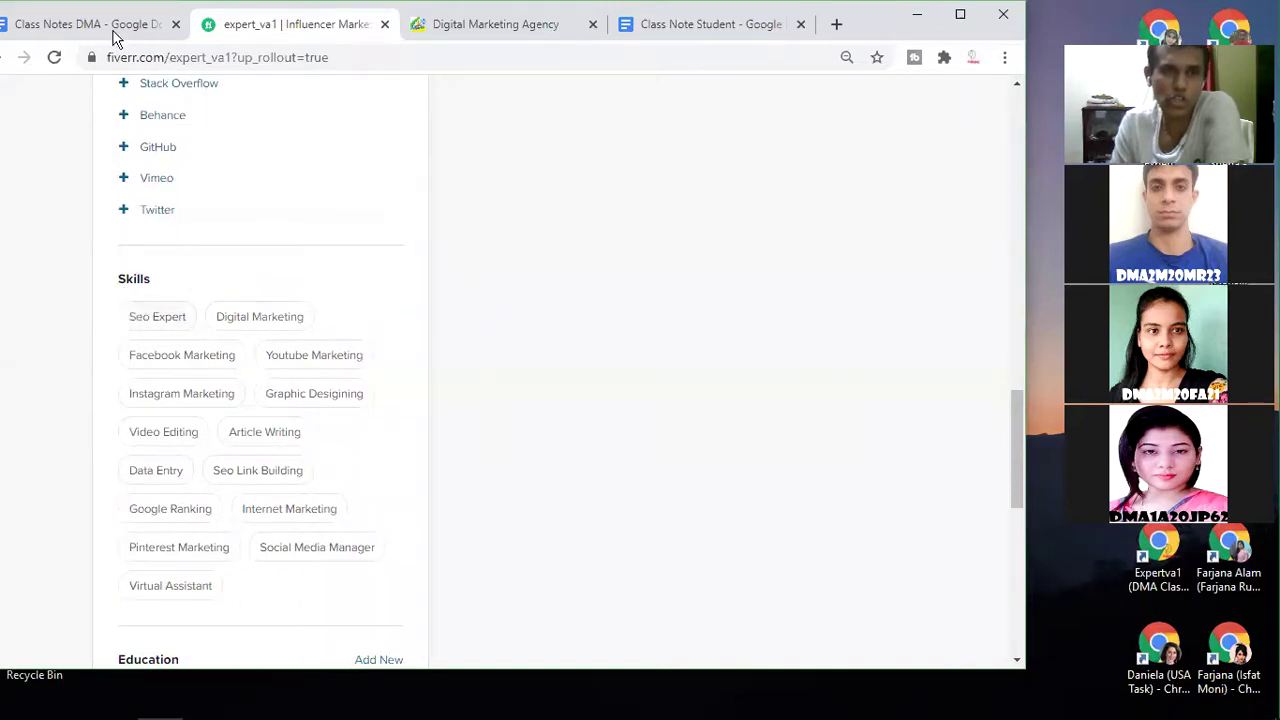
- Switch to the Class Note Student document and select the whole skills list under "Skills for Fiverr Profile:"
{"action": "left_click", "coordinate": [710, 24]}
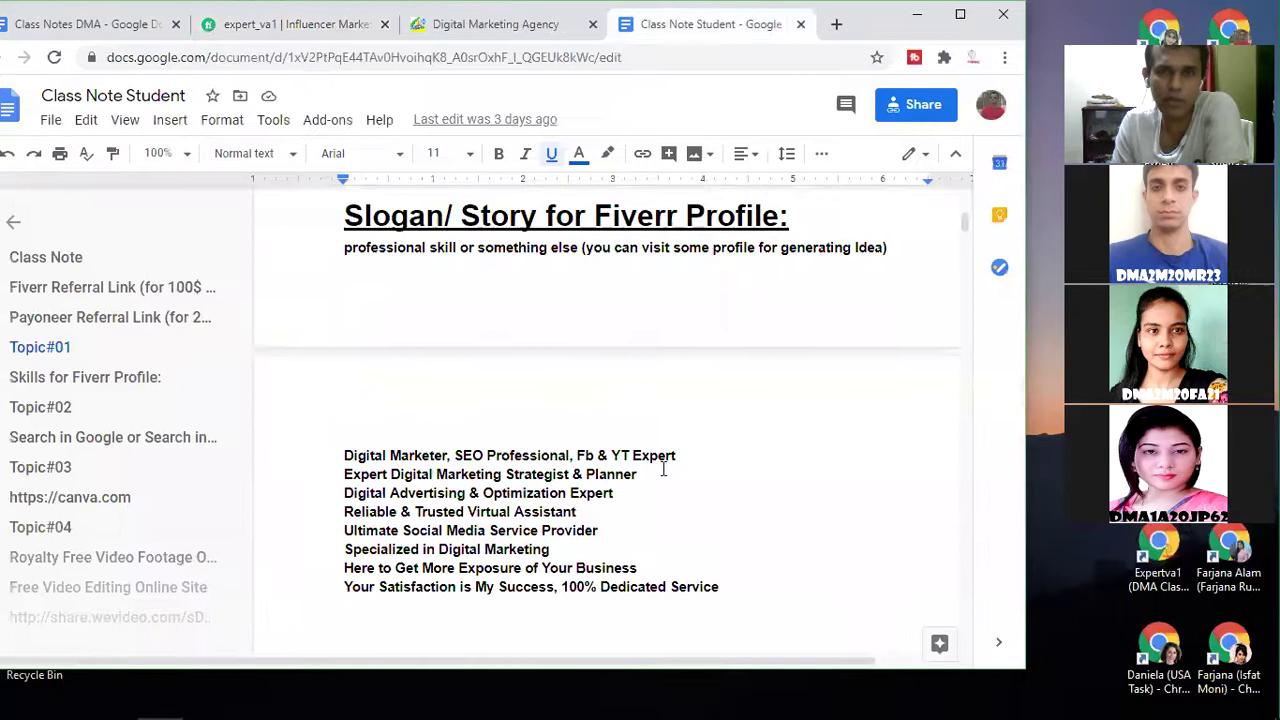
{"action": "scroll", "coordinate": [662, 466], "scroll_direction": "down", "scroll_amount": 2}
{"action": "scroll", "coordinate": [387, 502], "scroll_direction": "down", "scroll_amount": 1}
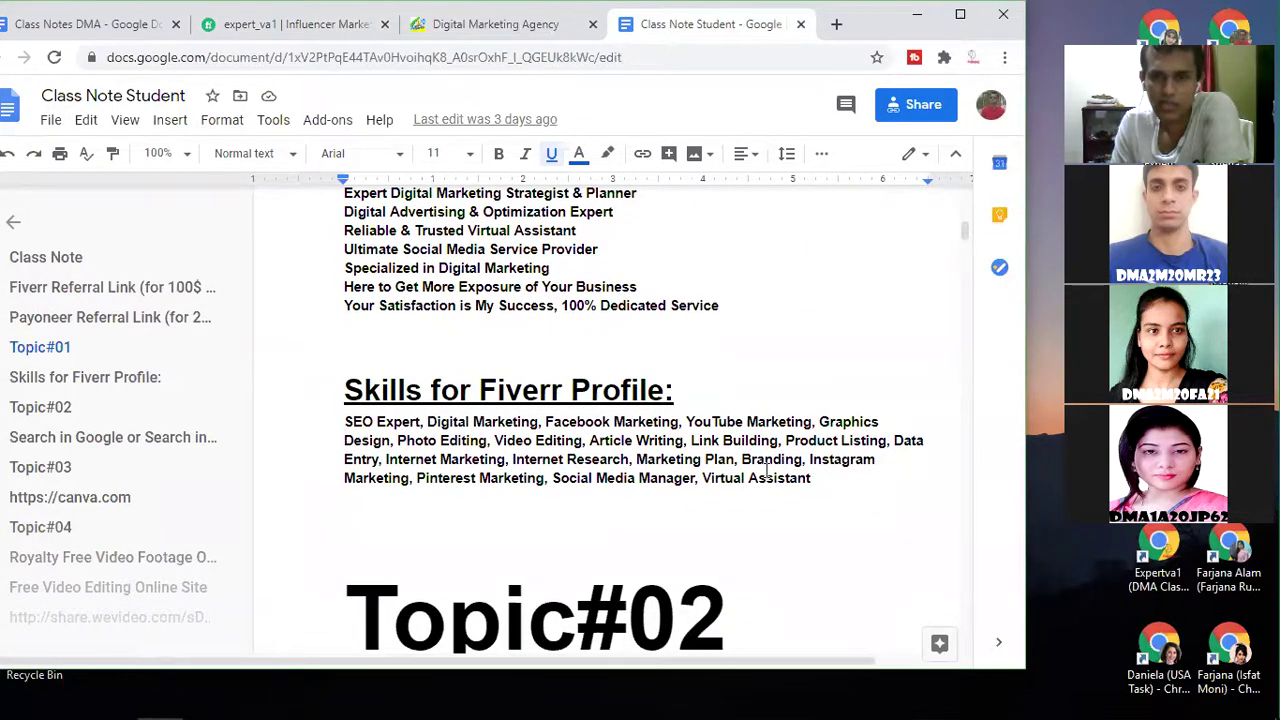
{"action": "left_click", "coordinate": [835, 478]}
{"action": "key", "text": "shift+Up"}
{"action": "key", "text": "shift+Up"}
{"action": "key", "text": "shift+Up"}
{"action": "key", "text": "shift+Home"}
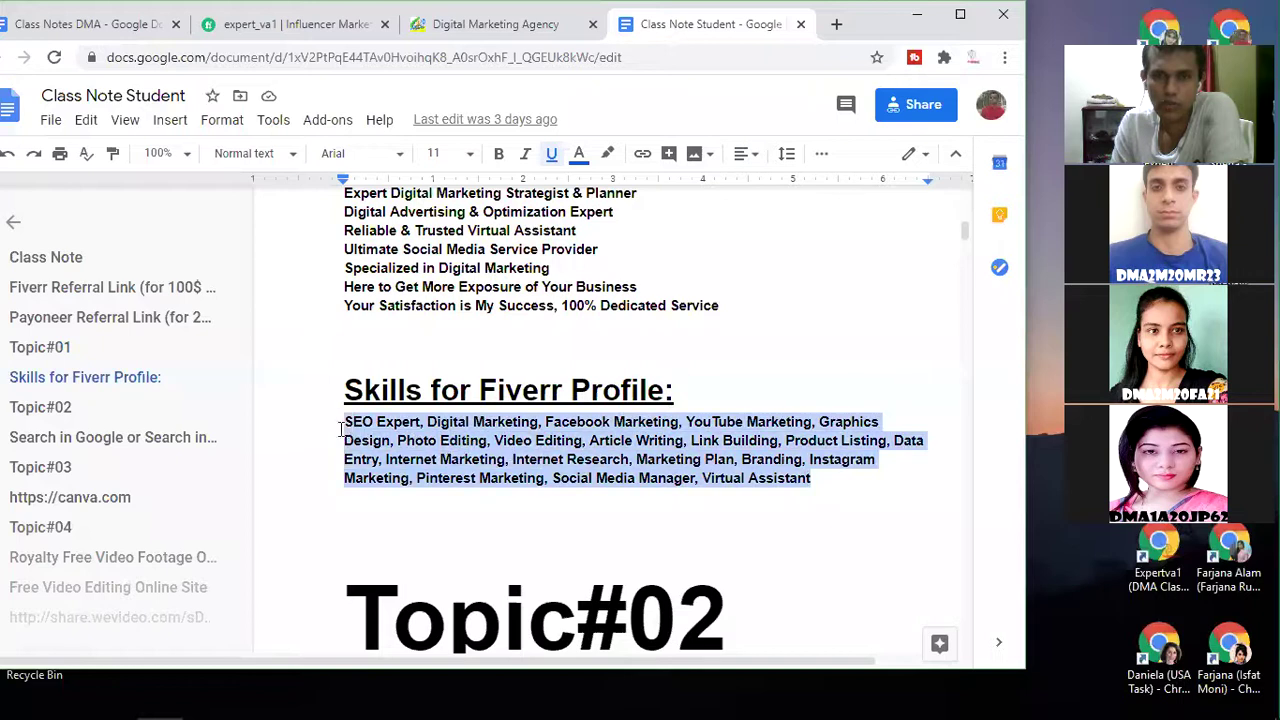
- Review the Fiverr Account notes from the "Slogan/ Story for Fiverr Profile:" examples to the start of Topic#02
{"action": "scroll", "coordinate": [700, 415], "scroll_direction": "down", "scroll_amount": 3}
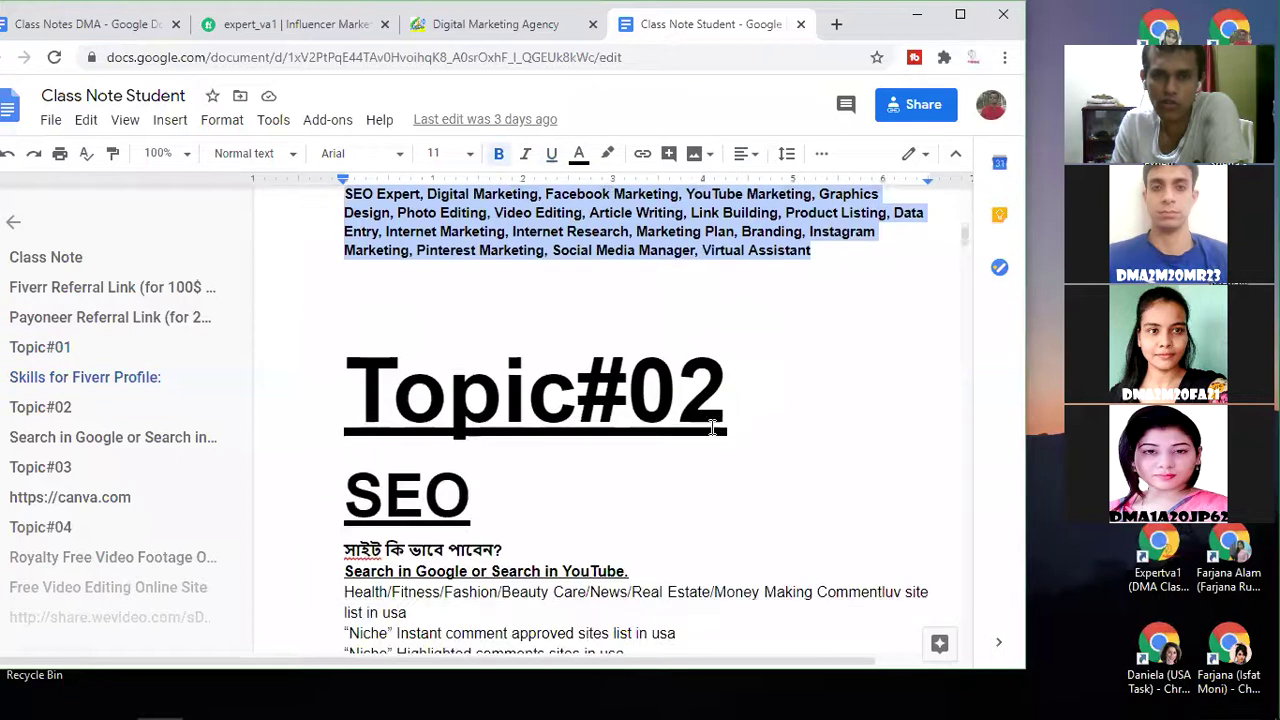
{"action": "scroll", "coordinate": [702, 410], "scroll_direction": "up", "scroll_amount": 2}
{"action": "scroll", "coordinate": [702, 410], "scroll_direction": "up", "scroll_amount": 2}
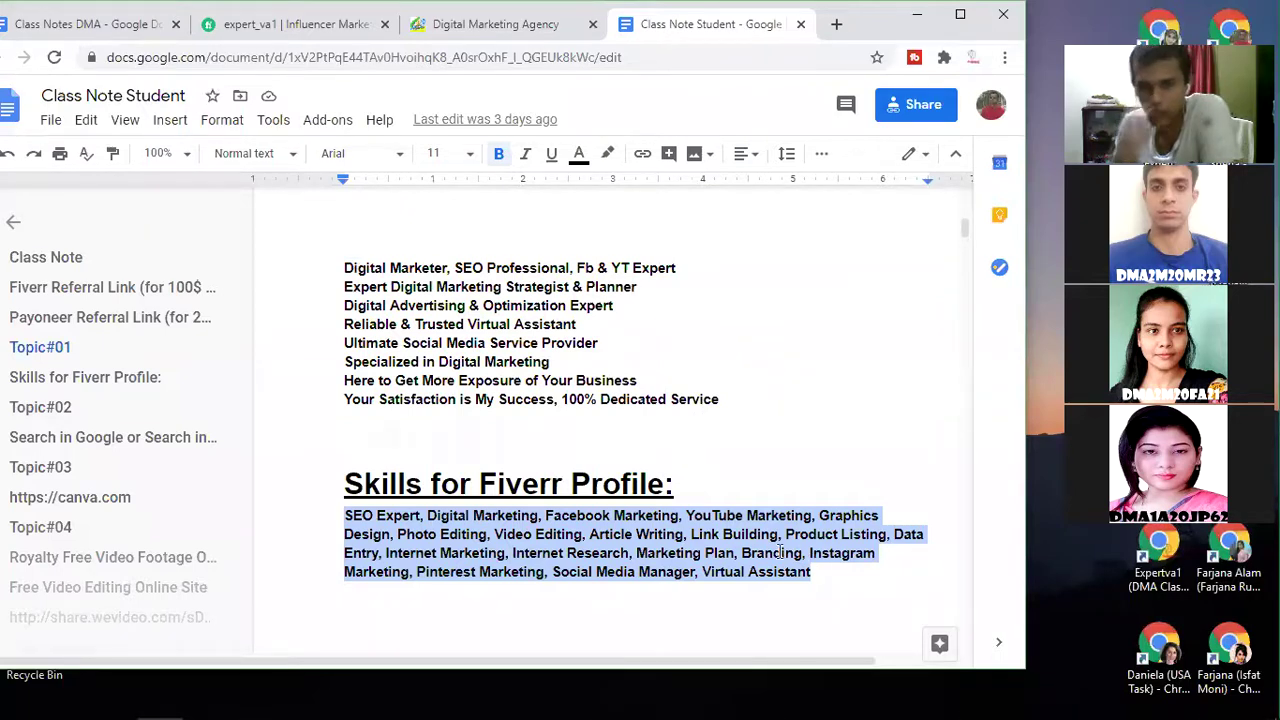
{"action": "scroll", "coordinate": [654, 400], "scroll_direction": "up", "scroll_amount": 3}
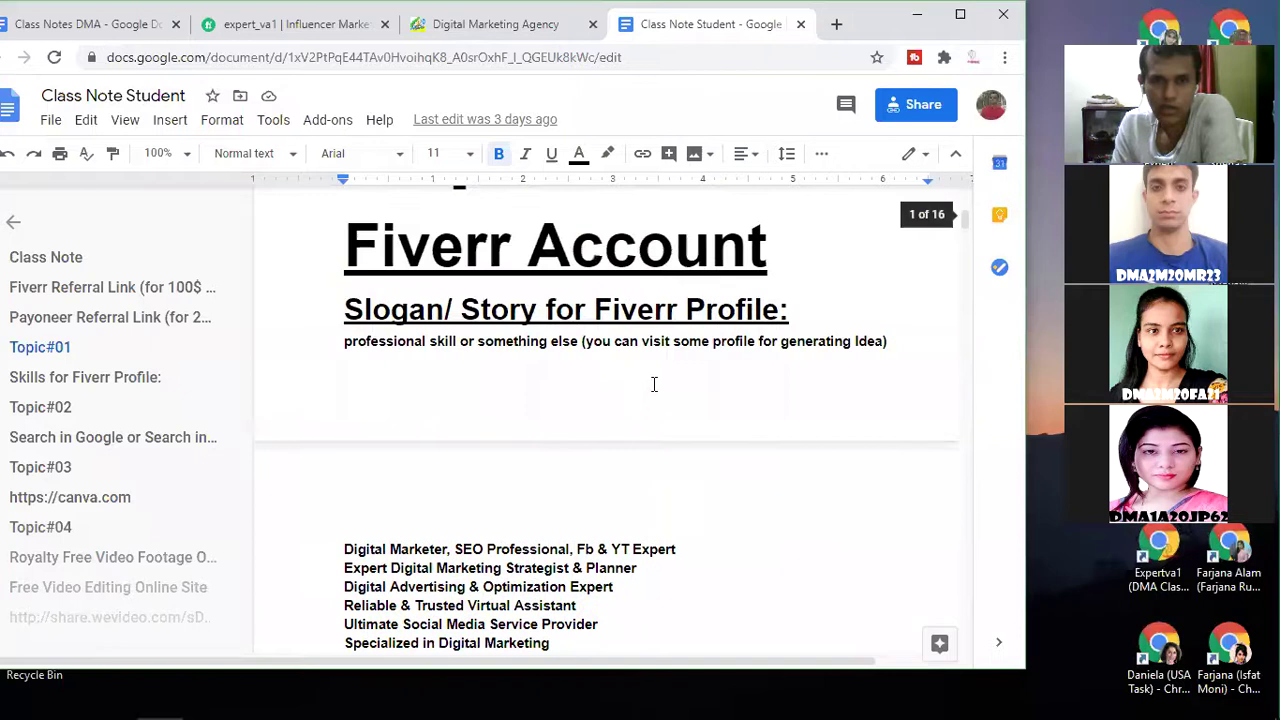
{"action": "scroll", "coordinate": [655, 400], "scroll_direction": "down", "scroll_amount": 4}
{"action": "scroll", "coordinate": [683, 414], "scroll_direction": "down", "scroll_amount": 1}
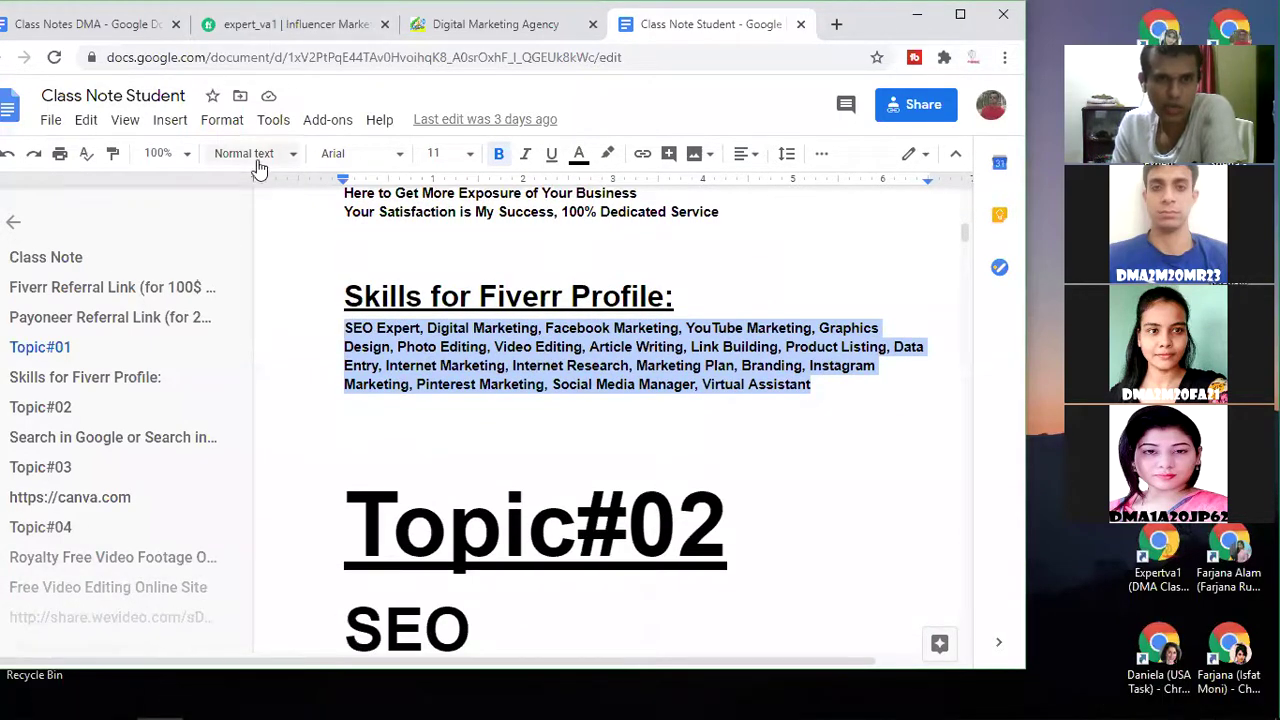
- Return to the Fiverr profile and examine its Skills, Education and Certification sections, ending back at the profile header
{"action": "left_click", "coordinate": [258, 25]}
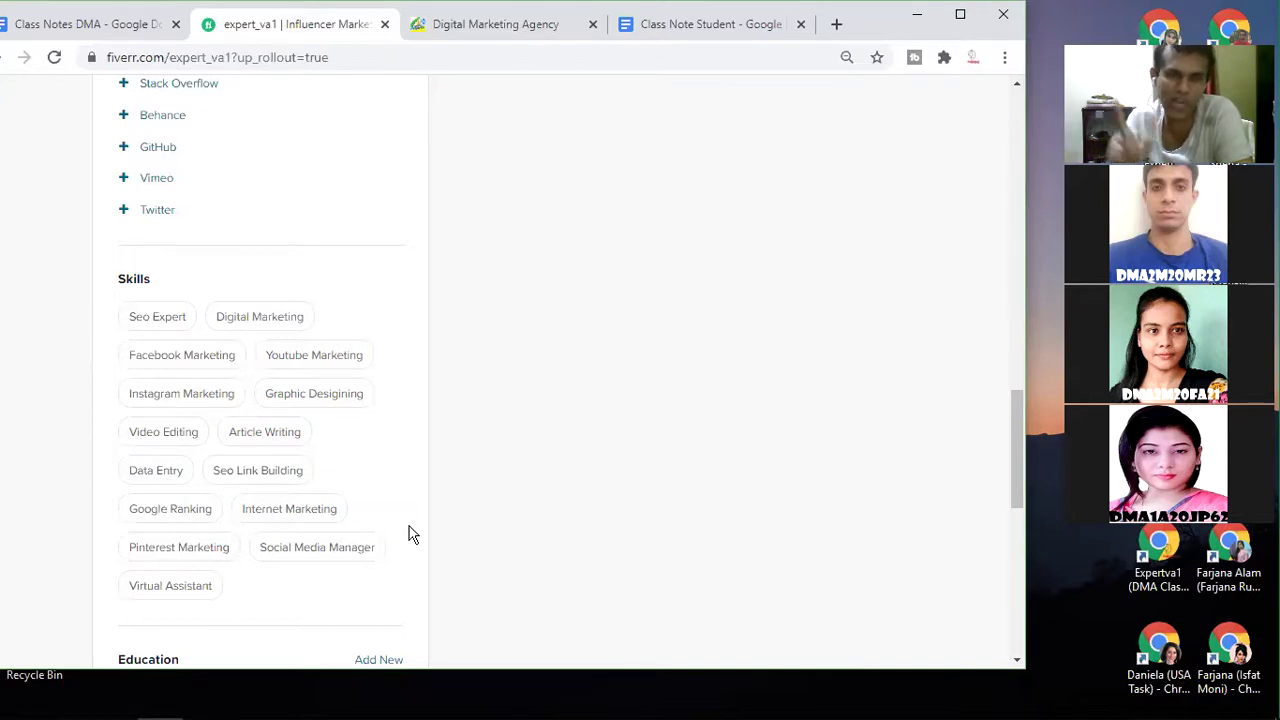
{"action": "scroll", "coordinate": [430, 520], "scroll_direction": "down", "scroll_amount": 1}
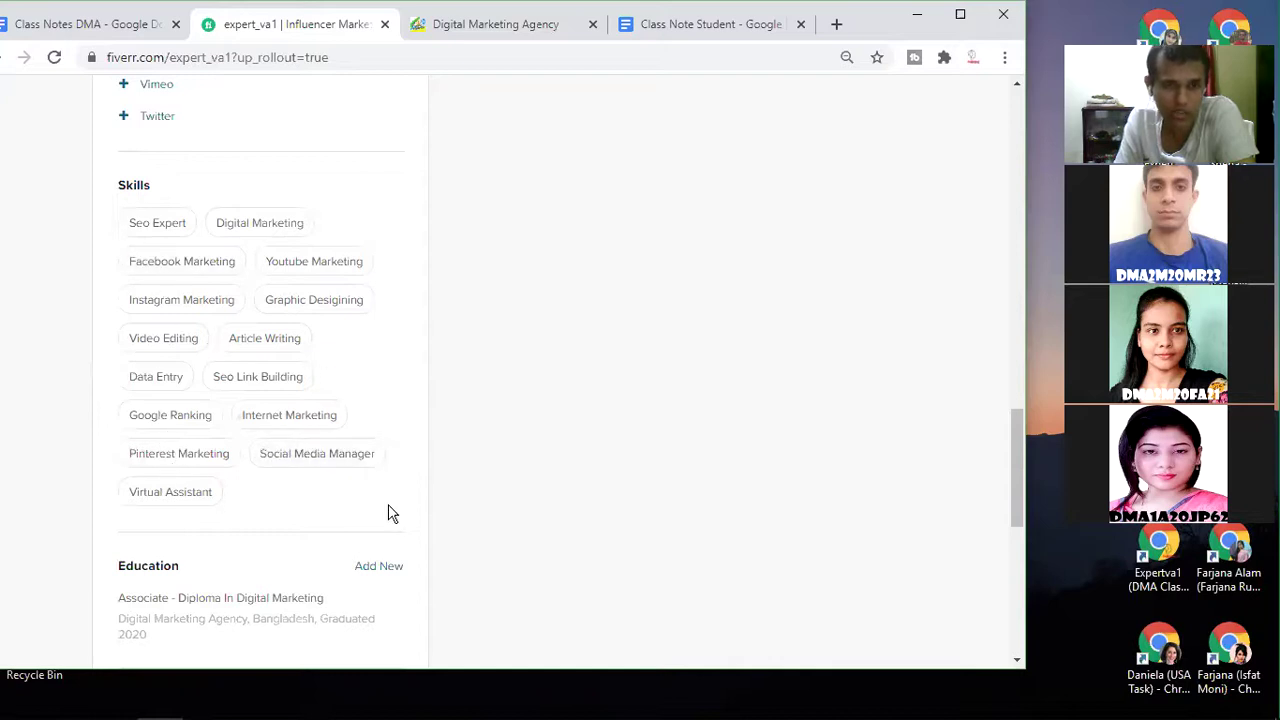
{"action": "mouse_move", "coordinate": [162, 456]}
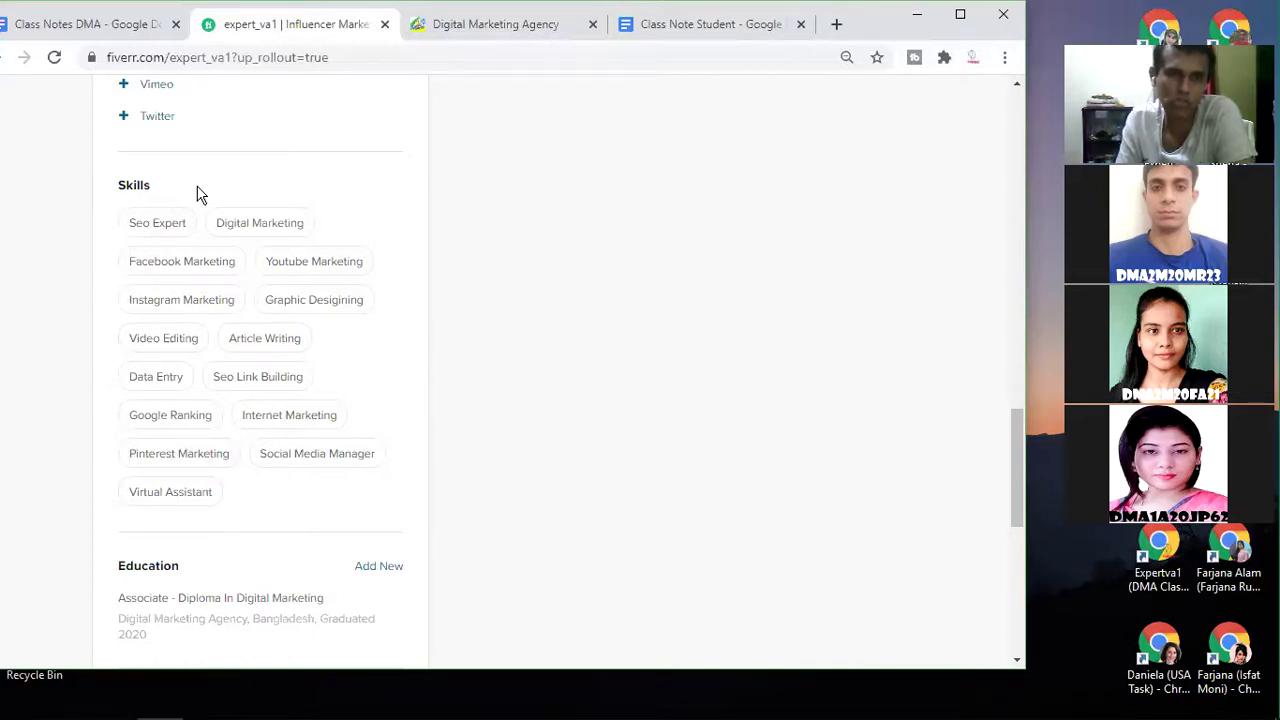
{"action": "scroll", "coordinate": [343, 478], "scroll_direction": "down", "scroll_amount": 1}
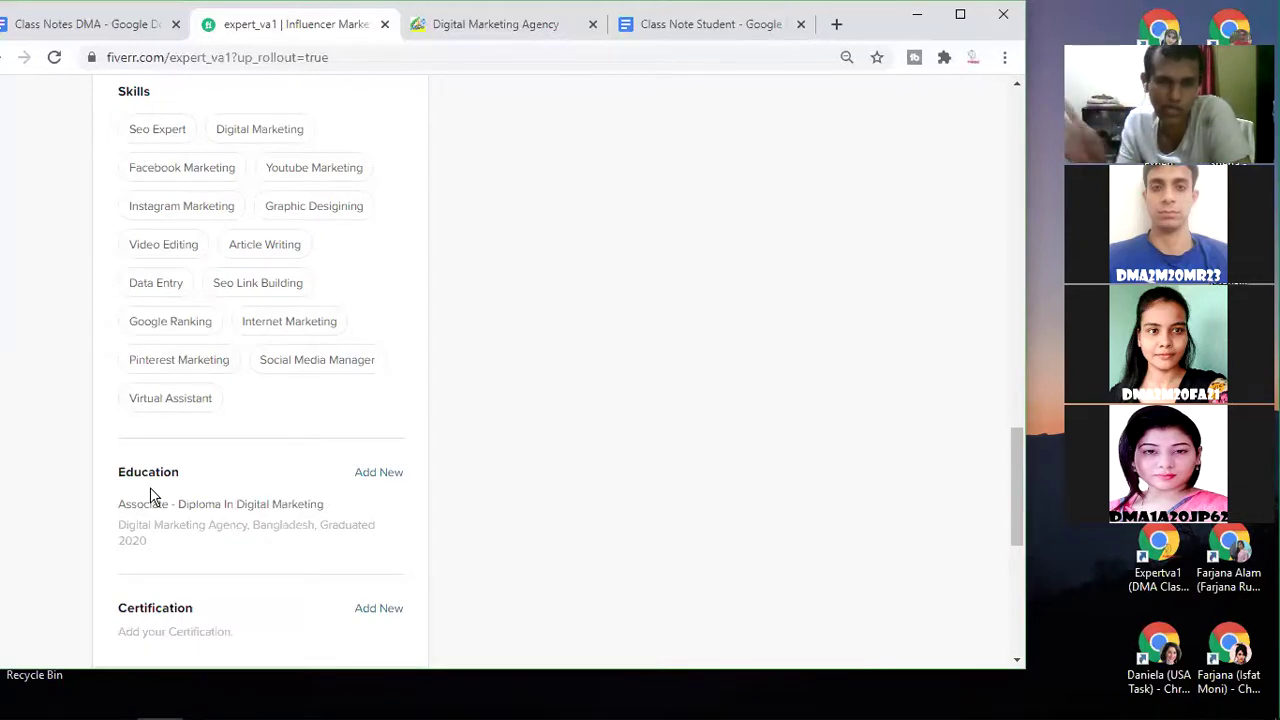
{"action": "scroll", "coordinate": [80, 497], "scroll_direction": "down", "scroll_amount": 2}
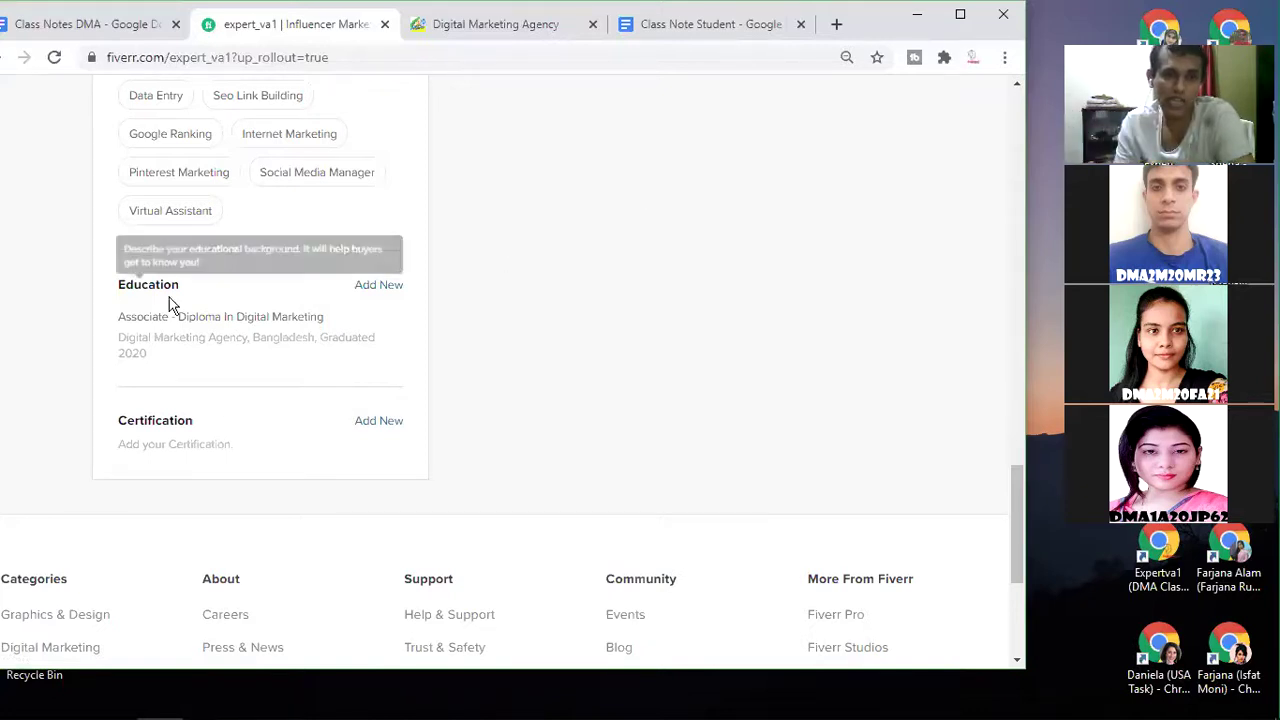
{"action": "mouse_move", "coordinate": [153, 428]}
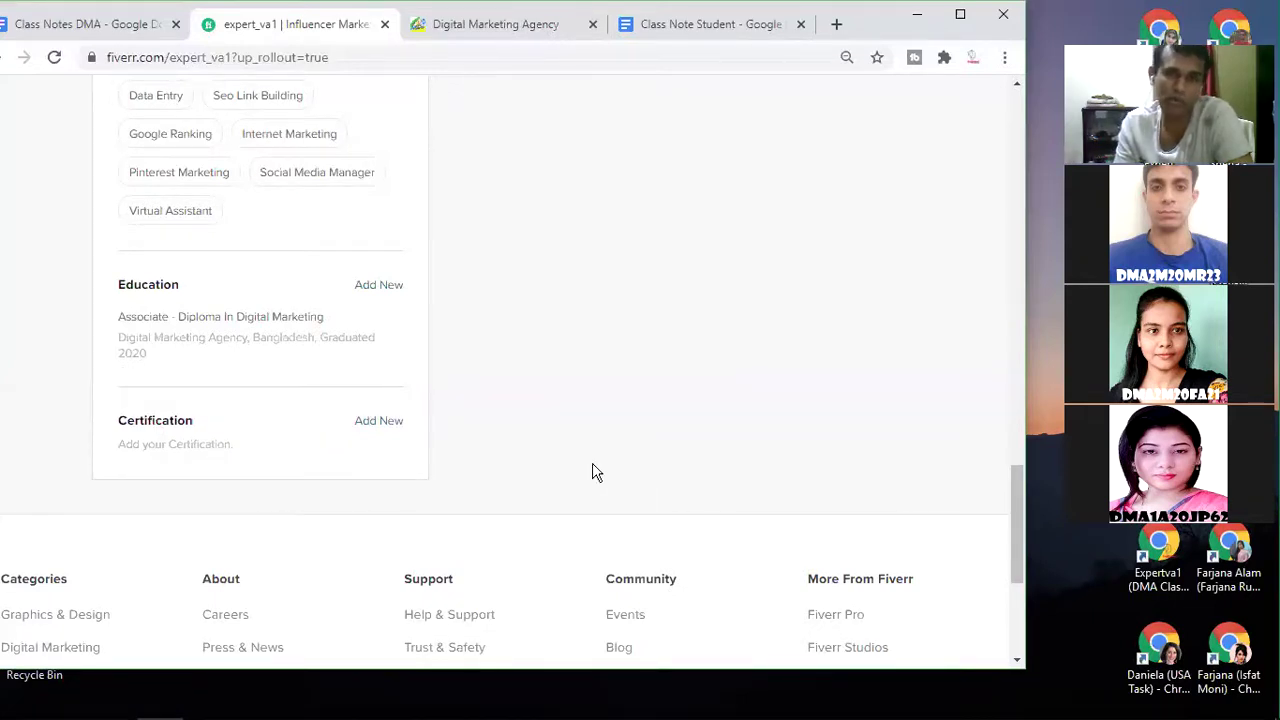
{"action": "mouse_move", "coordinate": [276, 357]}
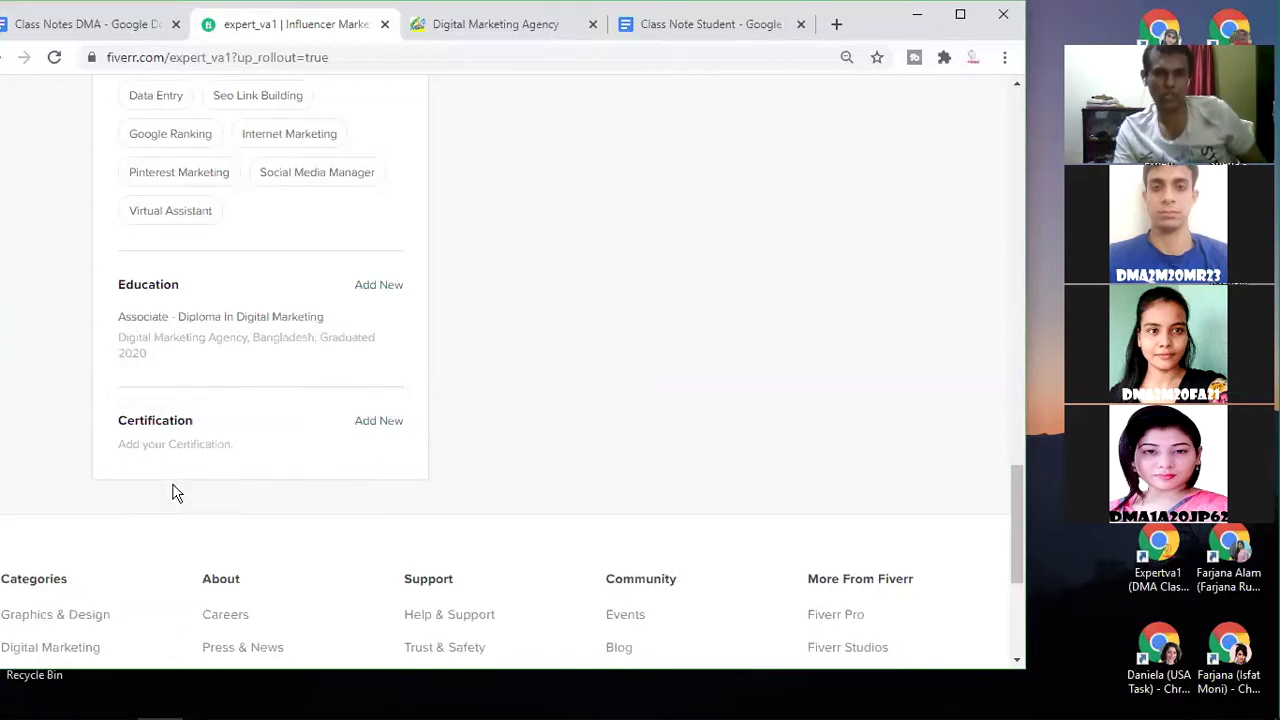
{"action": "mouse_move", "coordinate": [110, 330]}
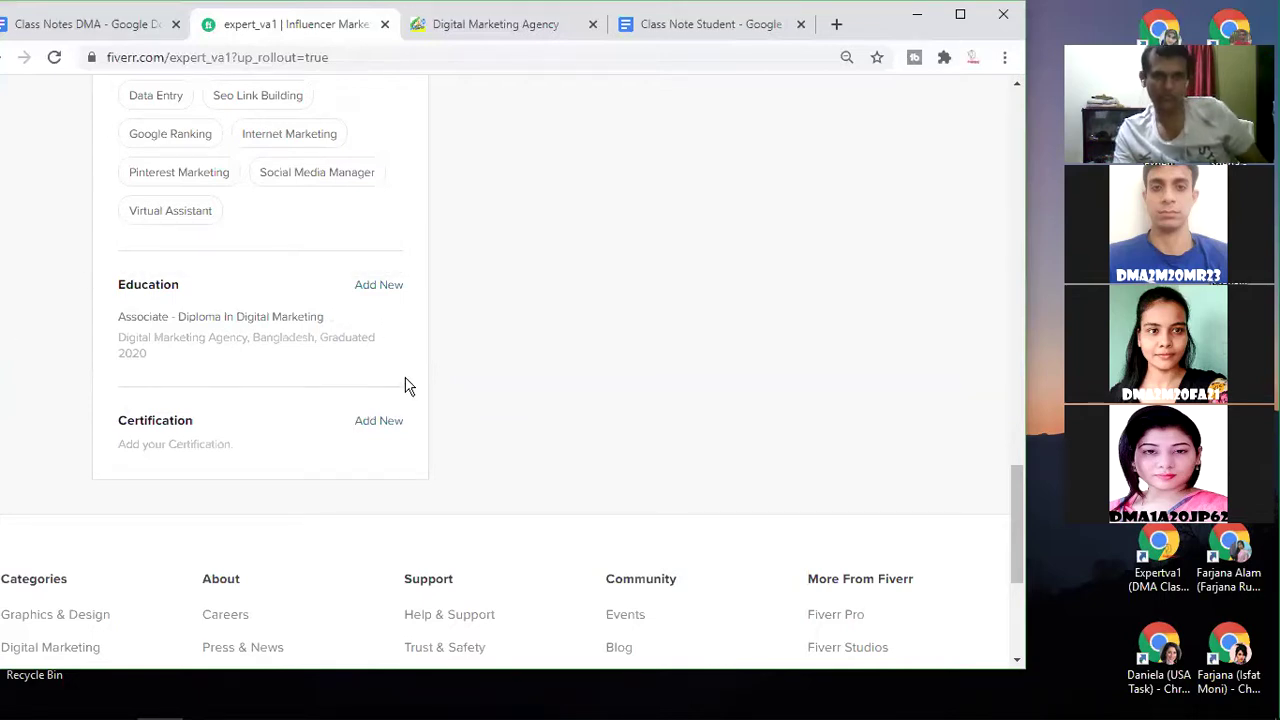
{"action": "mouse_move", "coordinate": [214, 281]}
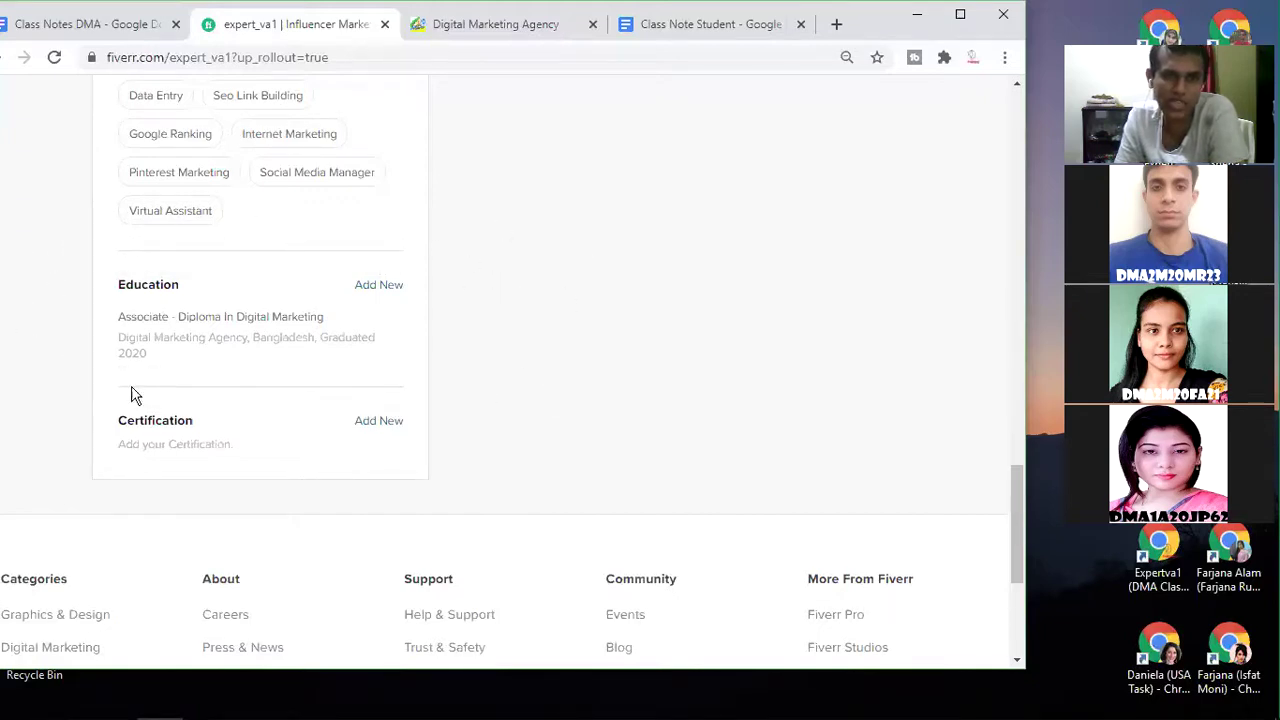
{"action": "scroll", "coordinate": [590, 425], "scroll_direction": "up", "scroll_amount": 5}
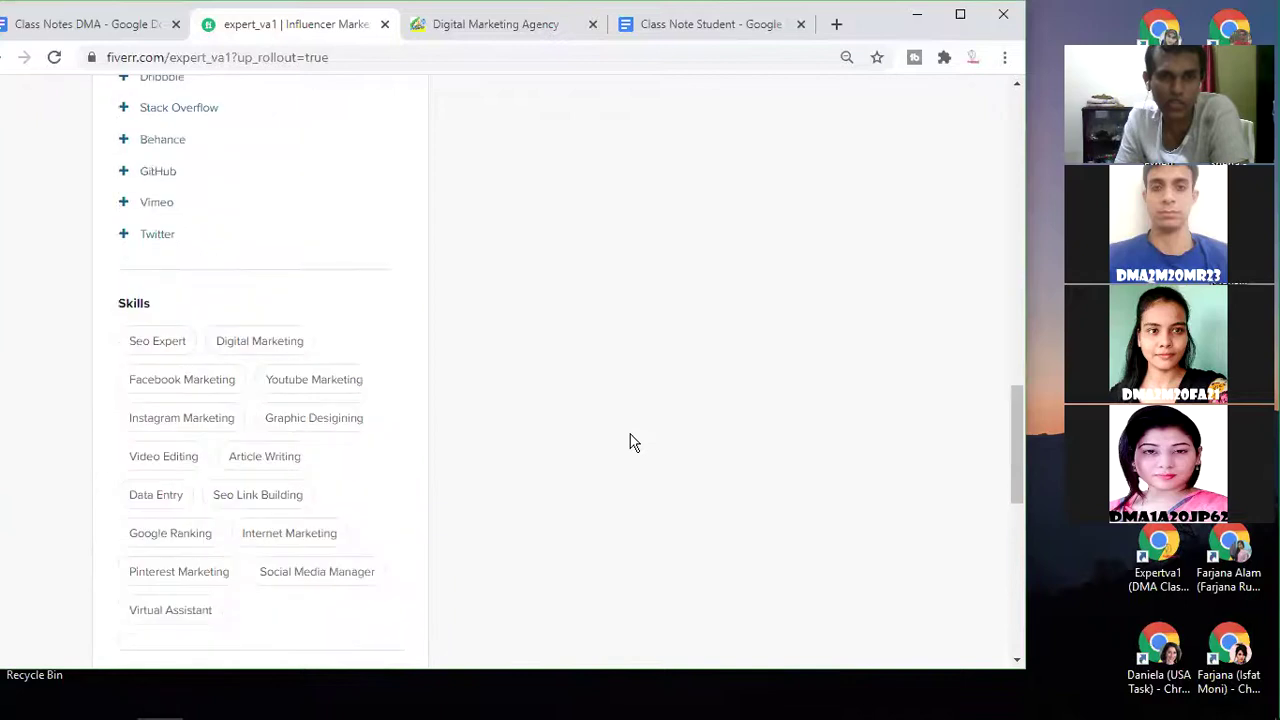
{"action": "scroll", "coordinate": [630, 442], "scroll_direction": "up", "scroll_amount": 12}
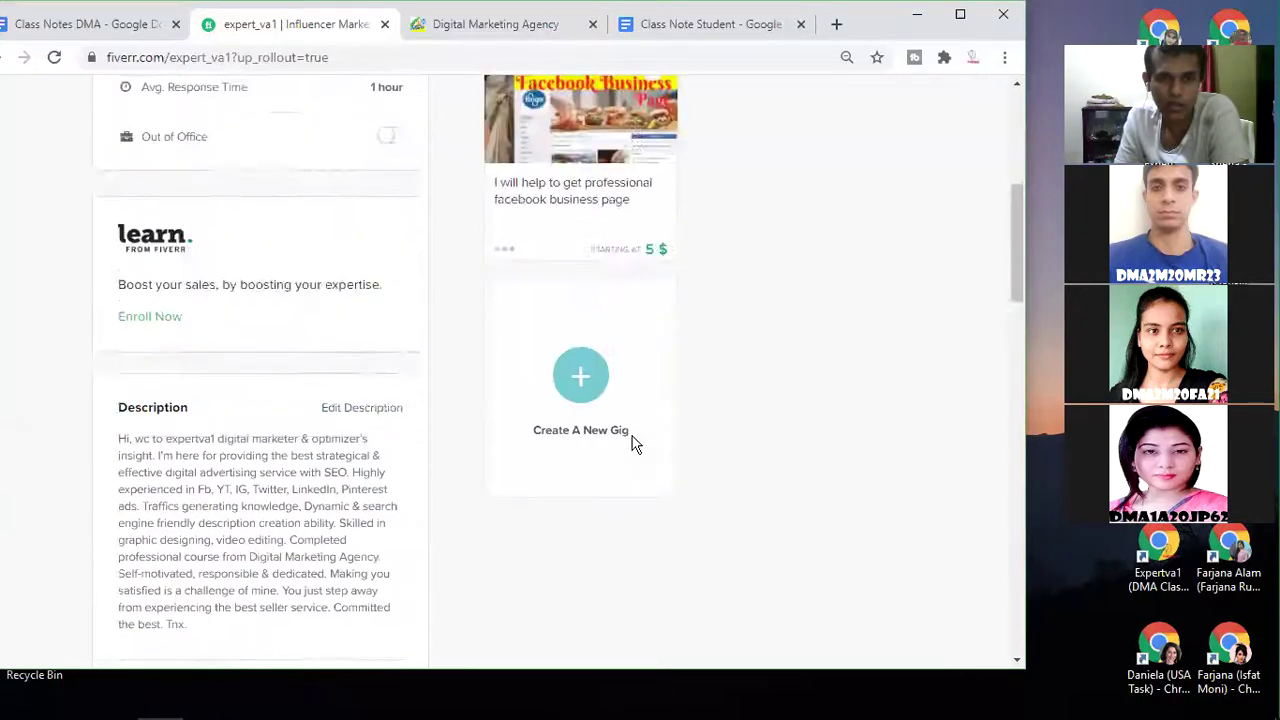
{"action": "scroll", "coordinate": [632, 444], "scroll_direction": "up", "scroll_amount": 1}
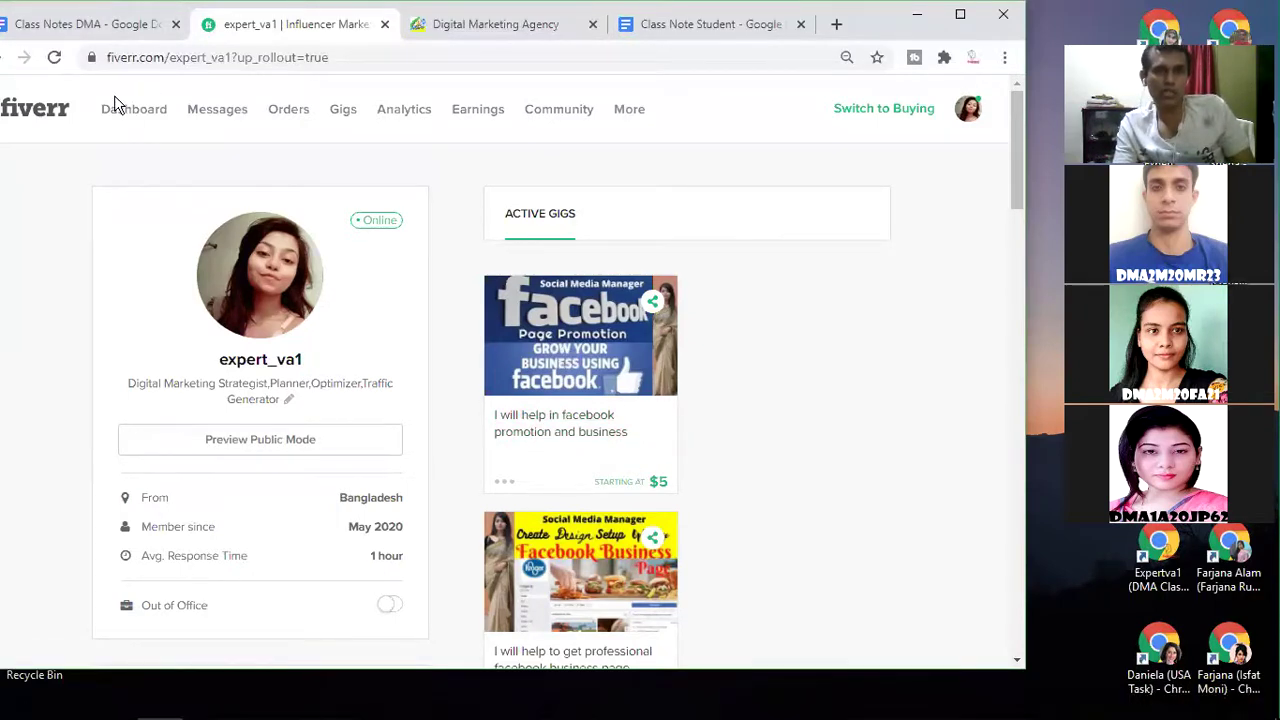
- Switch to the Class Notes DMA document and select the two-line diploma entry under "Education:"
{"action": "left_click", "coordinate": [78, 20]}
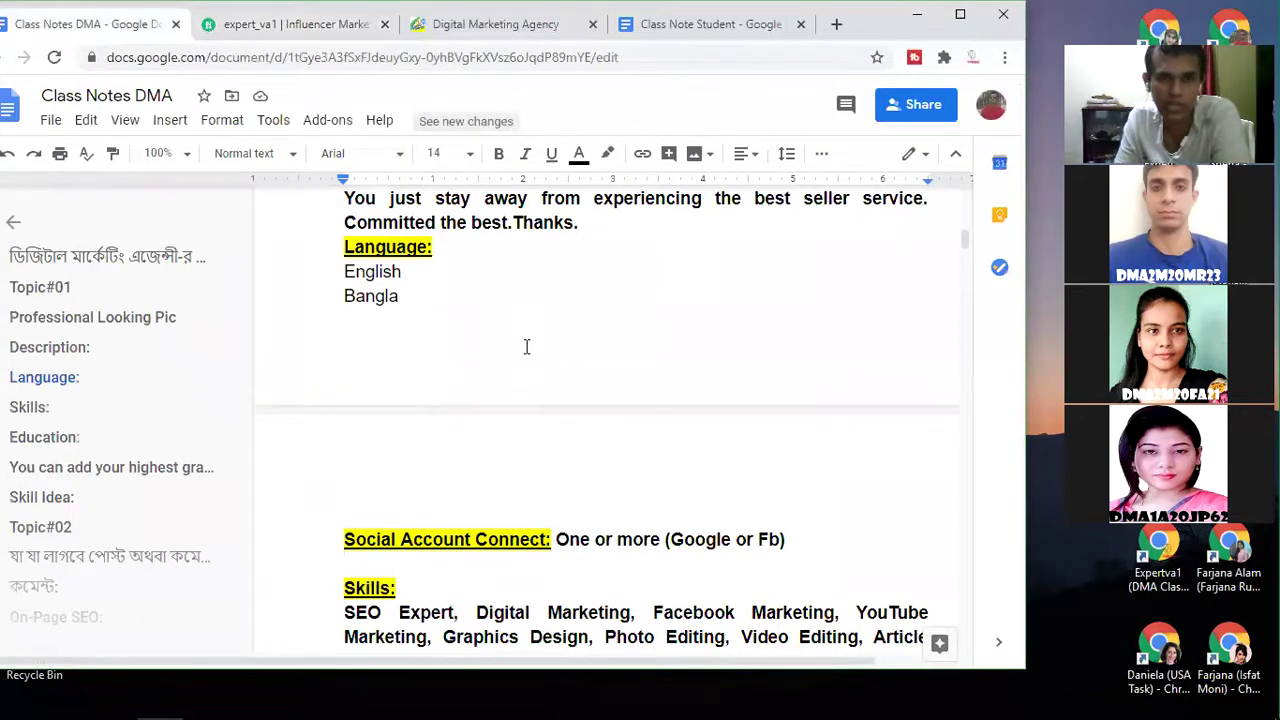
{"action": "scroll", "coordinate": [518, 338], "scroll_direction": "down", "scroll_amount": 2}
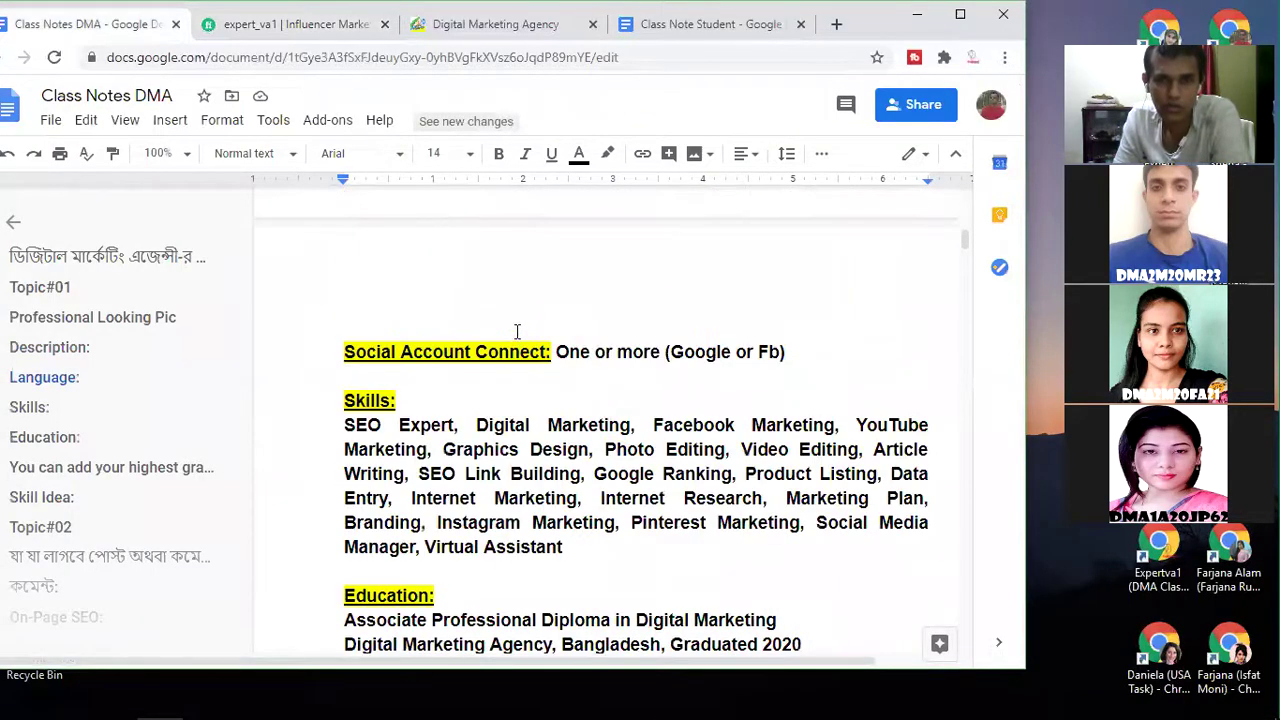
{"action": "left_click", "coordinate": [580, 550]}
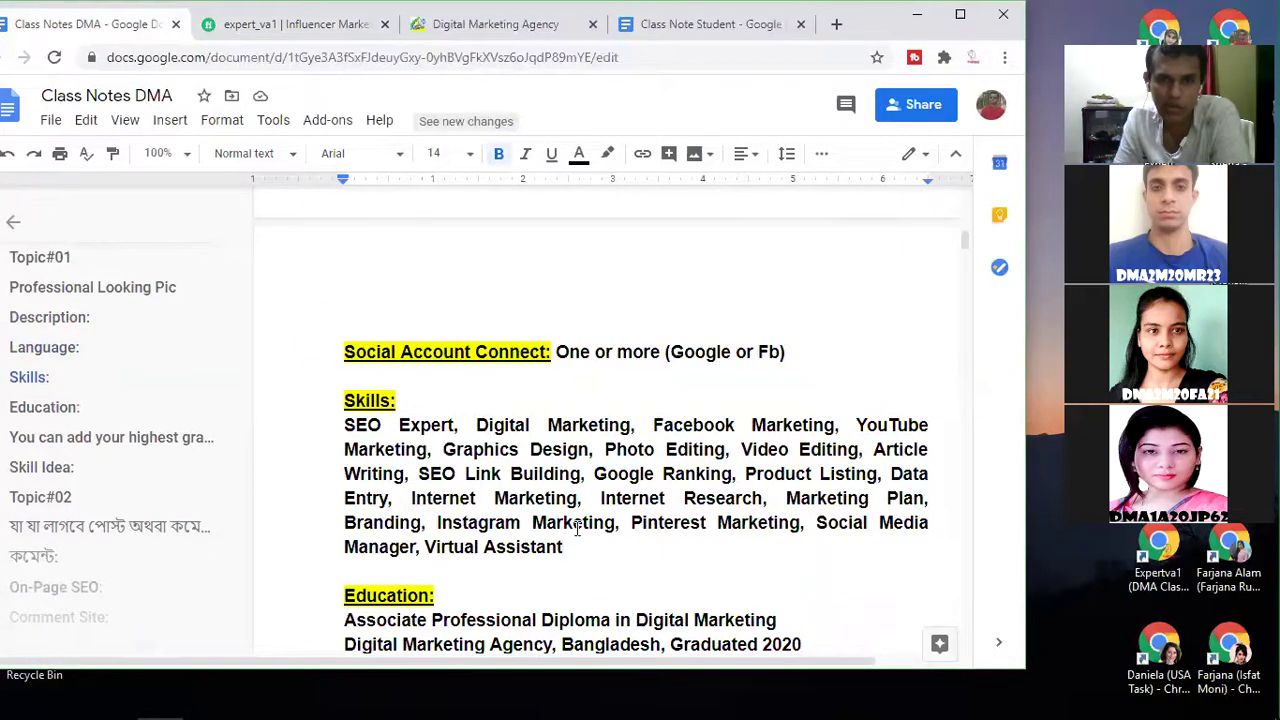
{"action": "scroll", "coordinate": [577, 530], "scroll_direction": "down", "scroll_amount": 1}
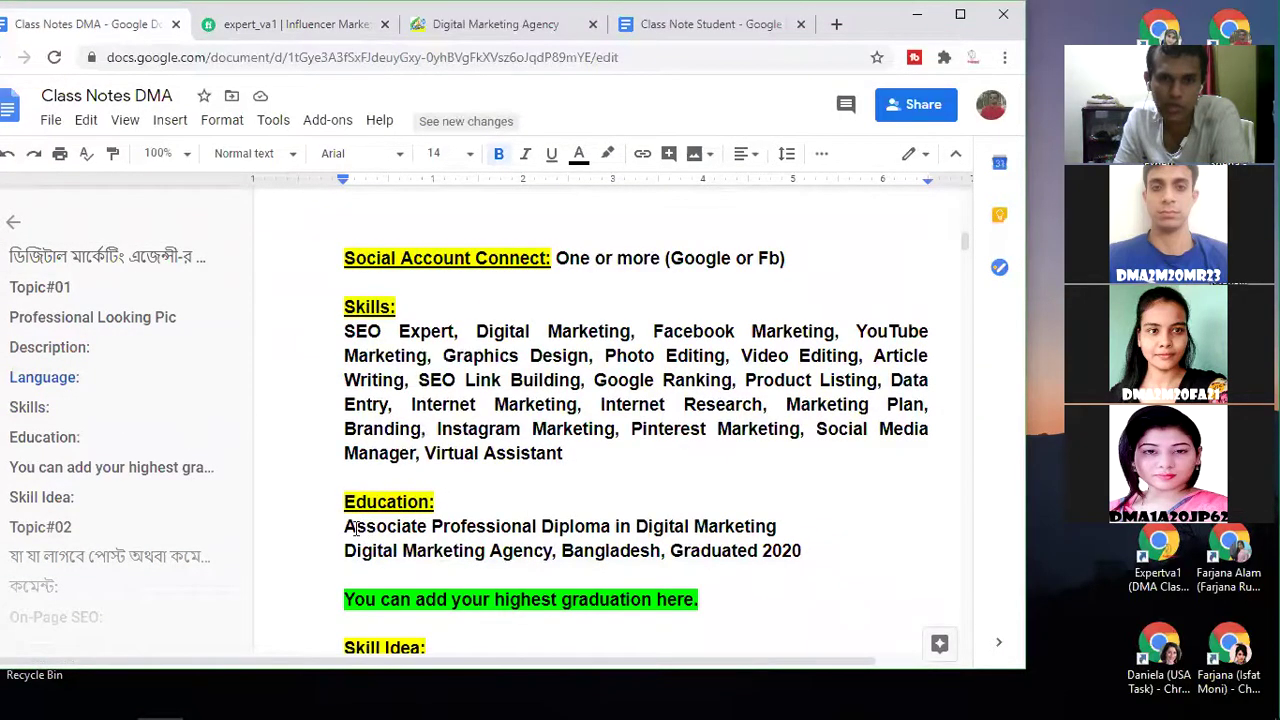
{"action": "left_click_drag", "start_coordinate": [808, 552], "coordinate": [320, 526]}
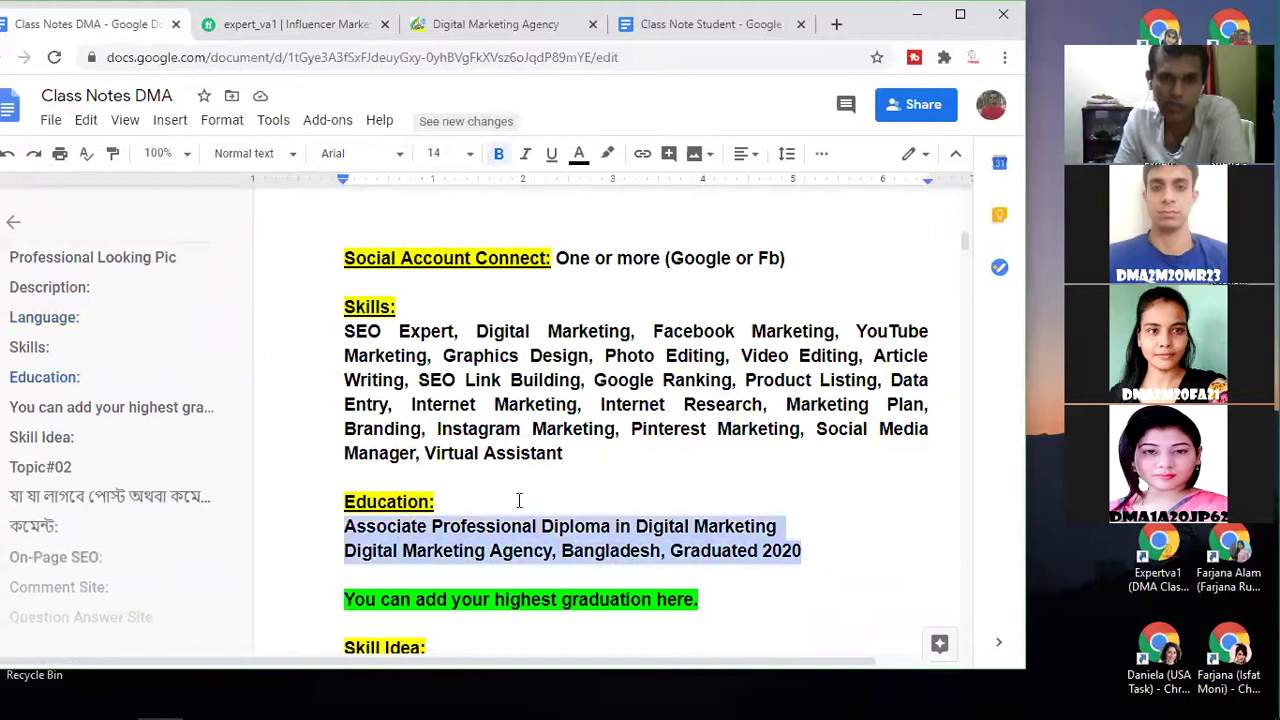
- Glance at the Fiverr profile, return to Class Notes DMA and select the line "You can add your highest graduation here."
{"action": "left_click", "coordinate": [300, 22]}
{"action": "mouse_move", "coordinate": [280, 265]}
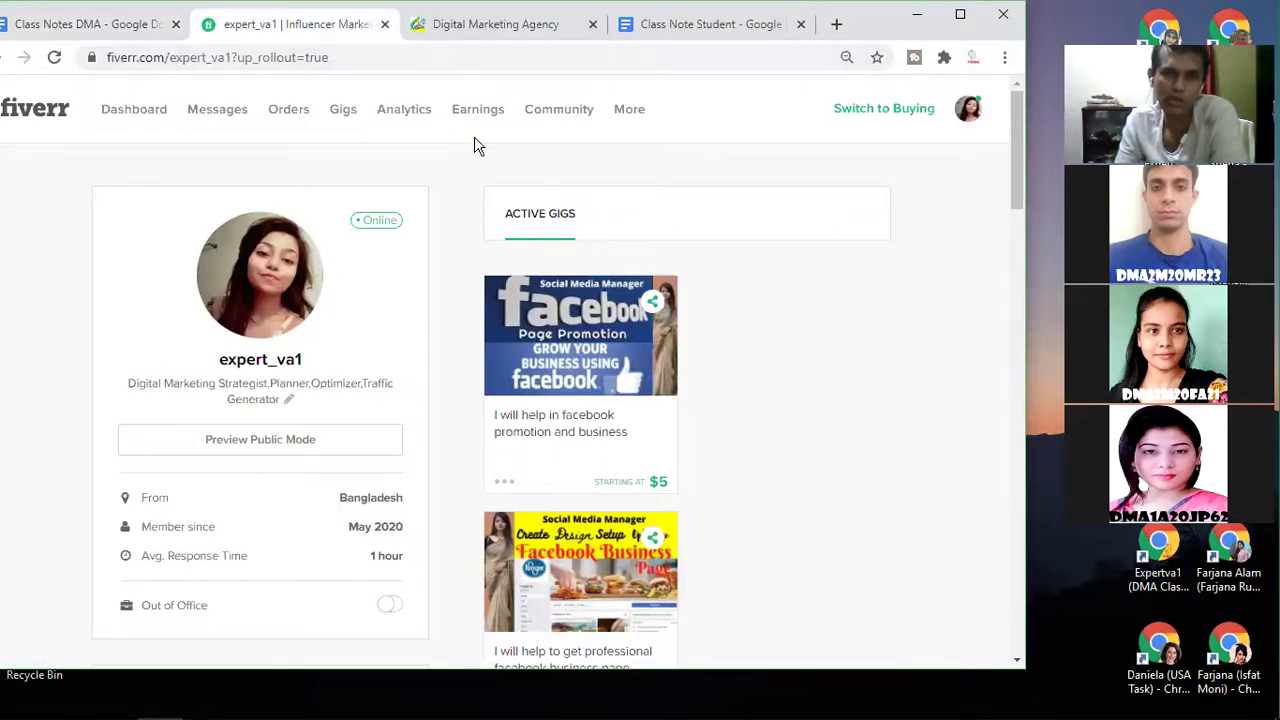
{"action": "left_click", "coordinate": [90, 24]}
{"action": "scroll", "coordinate": [482, 428], "scroll_direction": "down", "scroll_amount": 1}
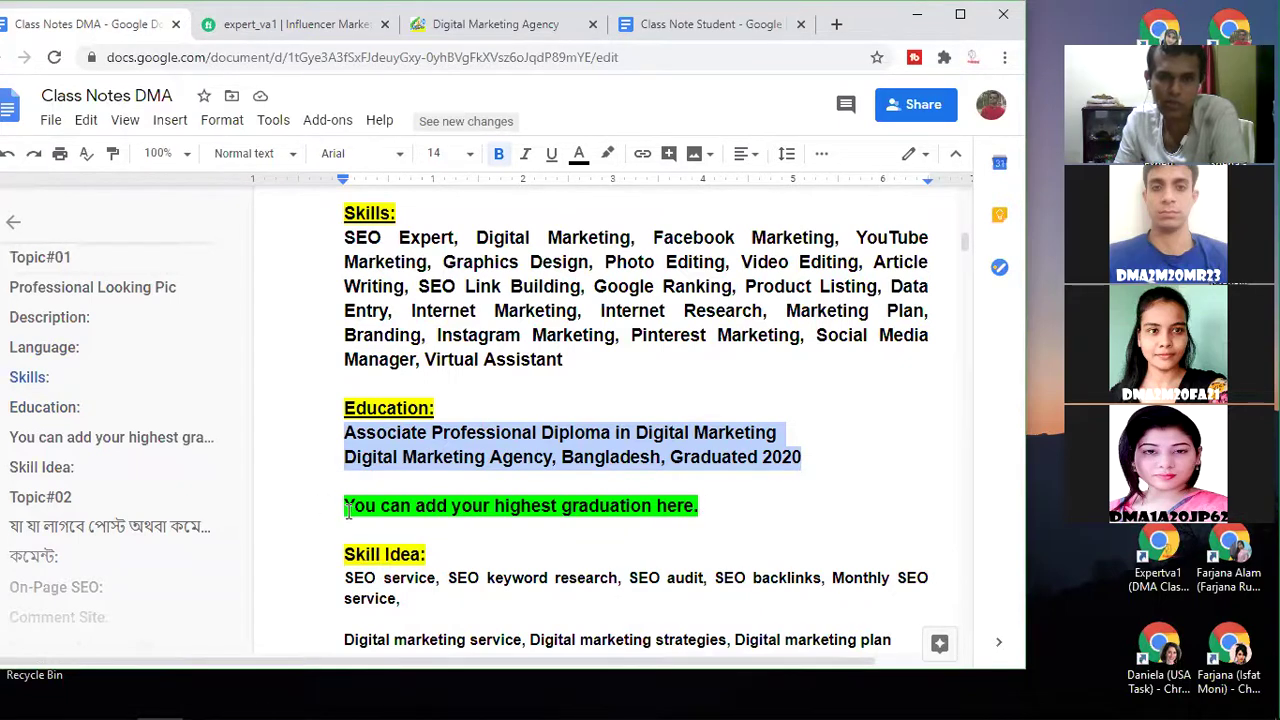
{"action": "left_click", "coordinate": [707, 506]}
{"action": "scroll", "coordinate": [703, 503], "scroll_direction": "down", "scroll_amount": 1}
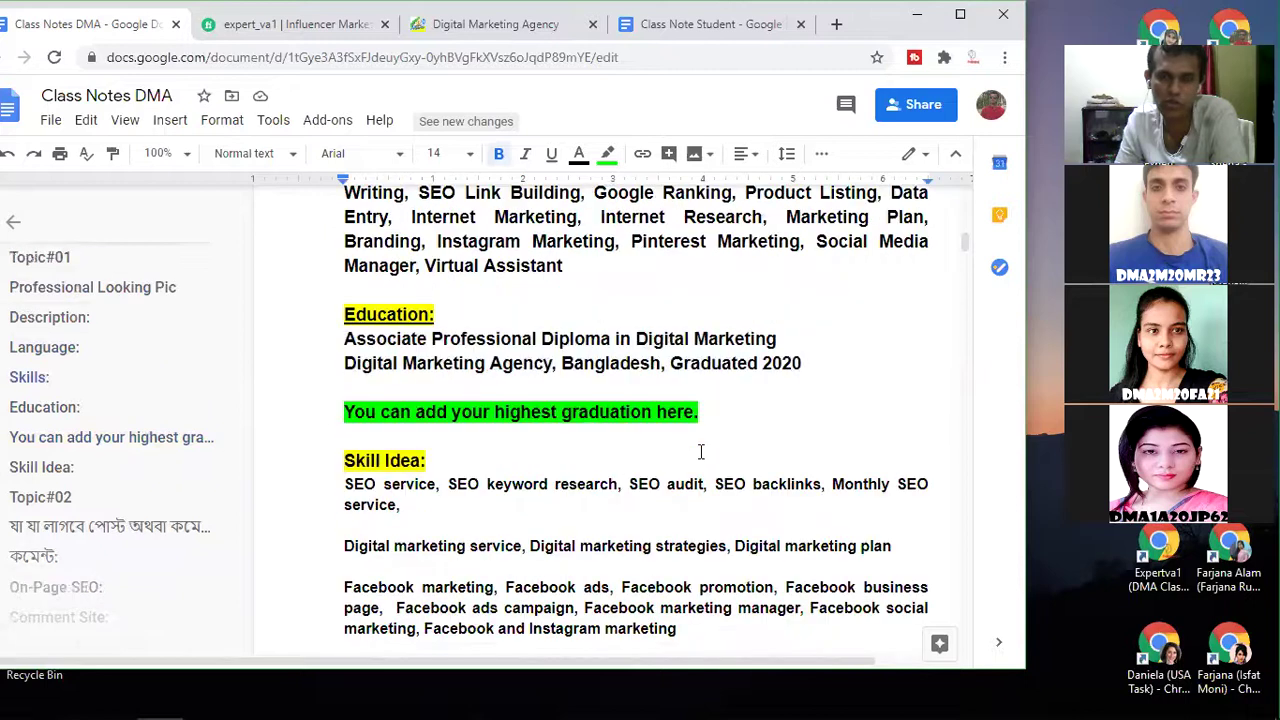
{"action": "left_click_drag", "start_coordinate": [709, 411], "coordinate": [342, 390]}
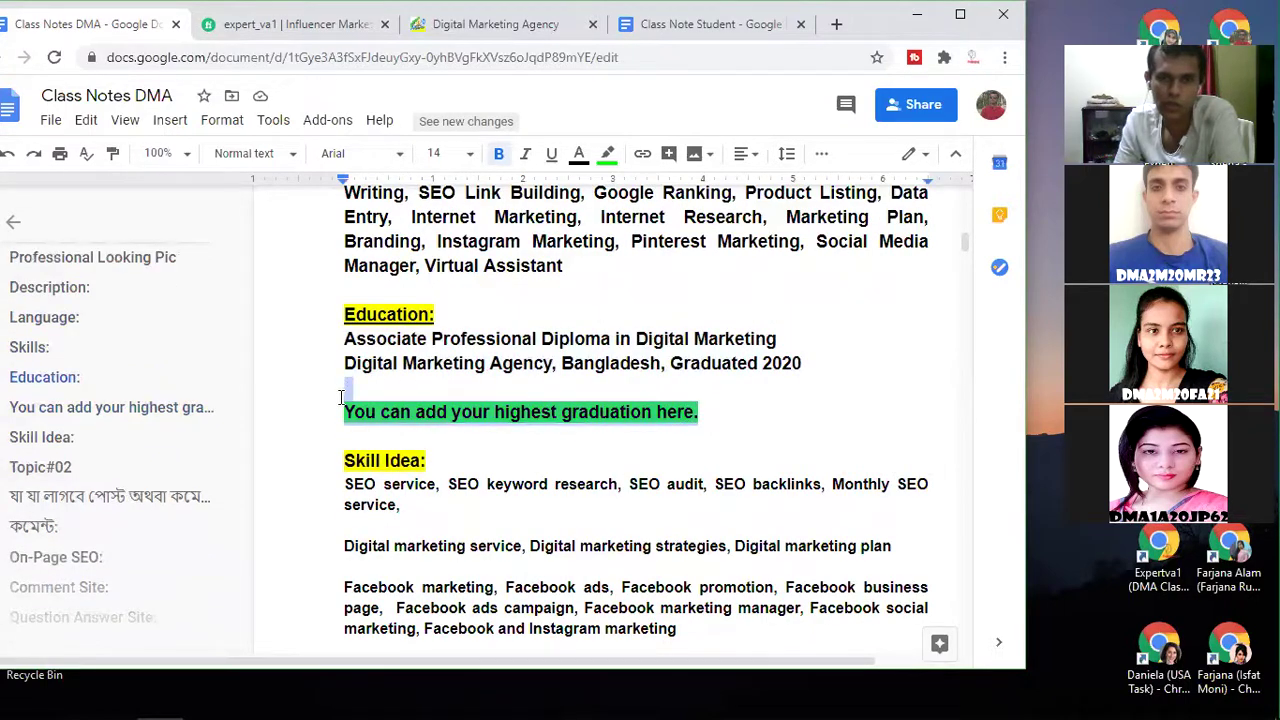
{"action": "left_click", "coordinate": [336, 409]}
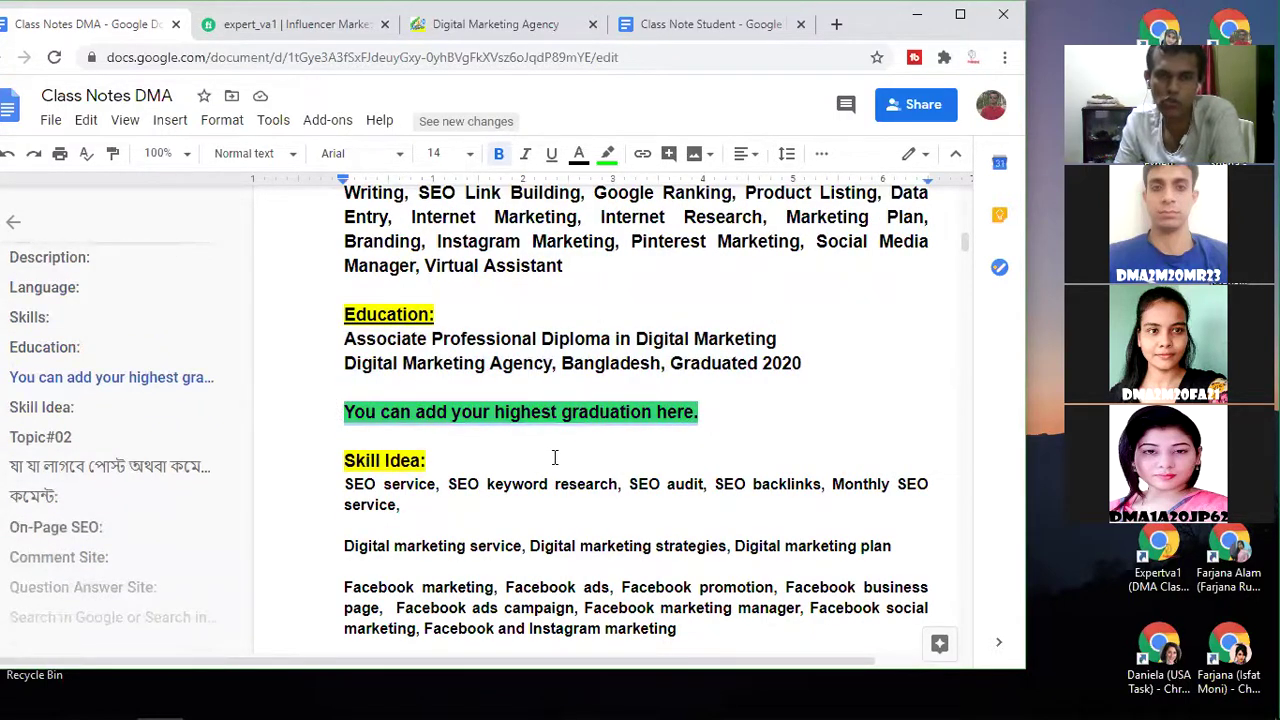
{"action": "left_click", "coordinate": [706, 411]}
- Select the "Skill Idea:" list through "Pinterest pins, Pinterest manager, Pinterest traffic" and look over its entries
{"action": "scroll", "coordinate": [510, 370], "scroll_direction": "down", "scroll_amount": 1}
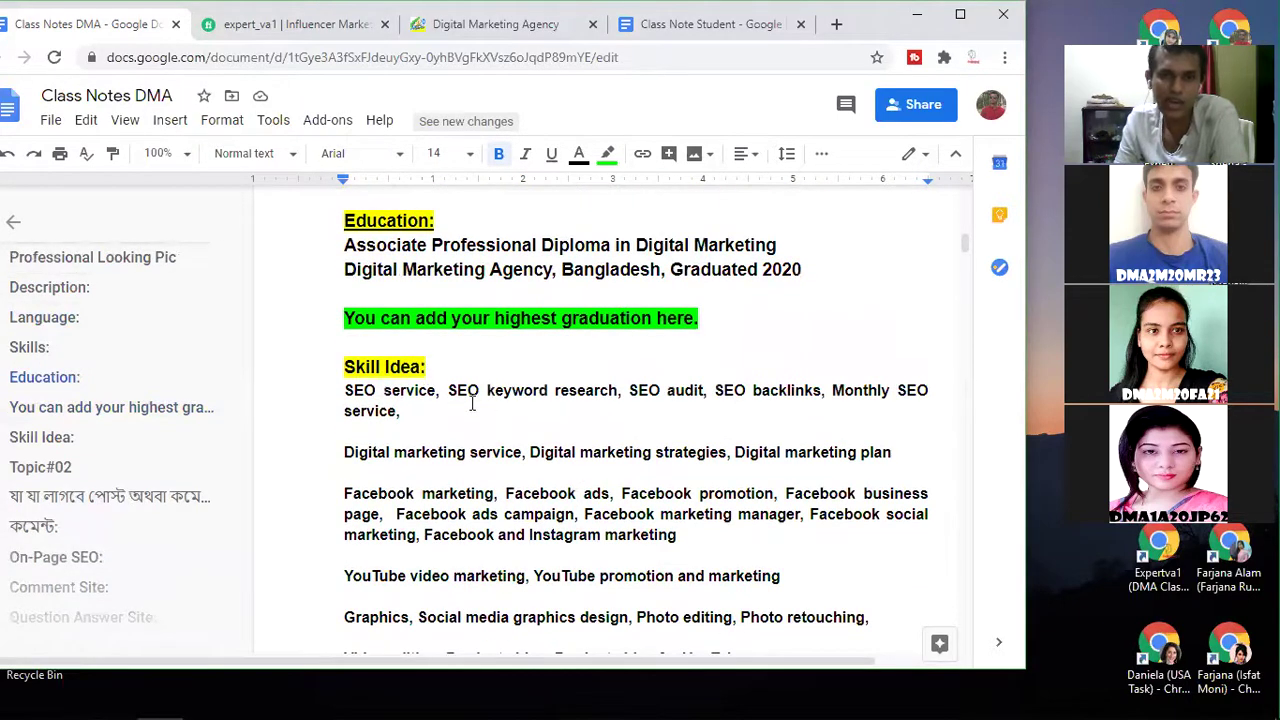
{"action": "scroll", "coordinate": [431, 434], "scroll_direction": "down", "scroll_amount": 1}
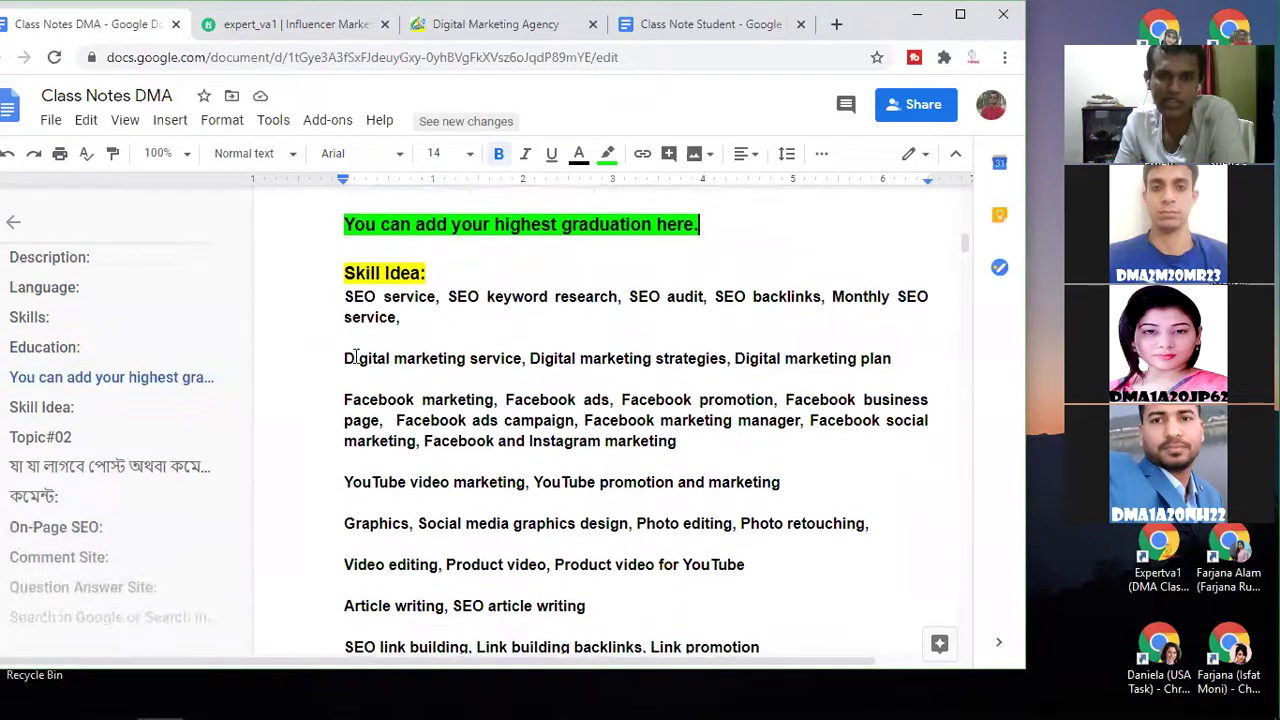
{"action": "left_click_drag", "start_coordinate": [340, 318], "coordinate": [714, 563]}
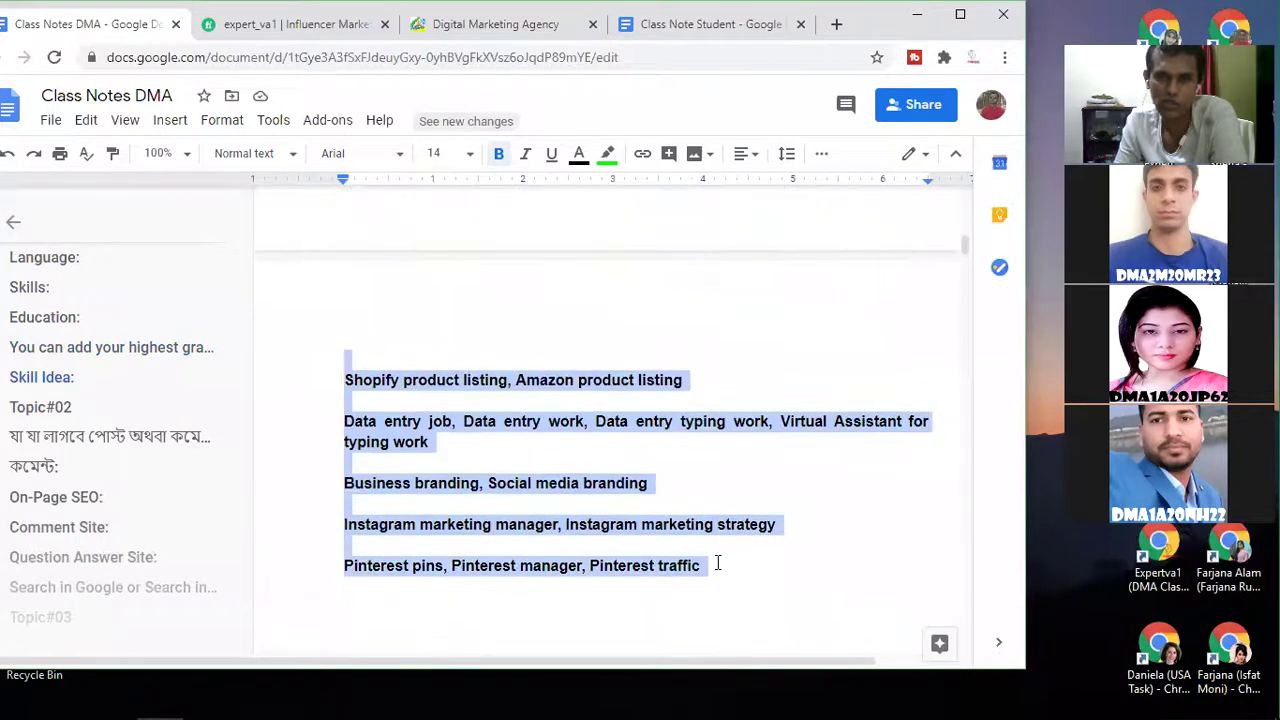
{"action": "scroll", "coordinate": [714, 563], "scroll_direction": "down", "scroll_amount": 4}
{"action": "scroll", "coordinate": [671, 455], "scroll_direction": "up", "scroll_amount": 5}
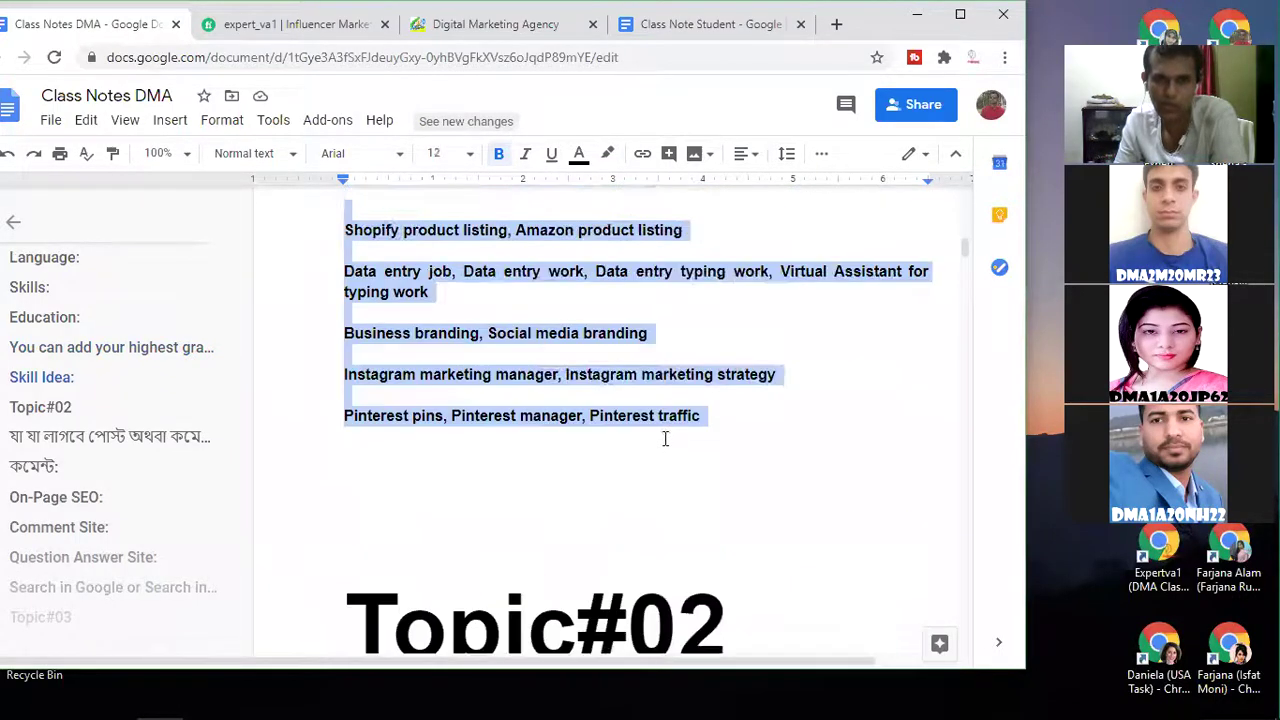
{"action": "scroll", "coordinate": [631, 412], "scroll_direction": "up", "scroll_amount": 6}
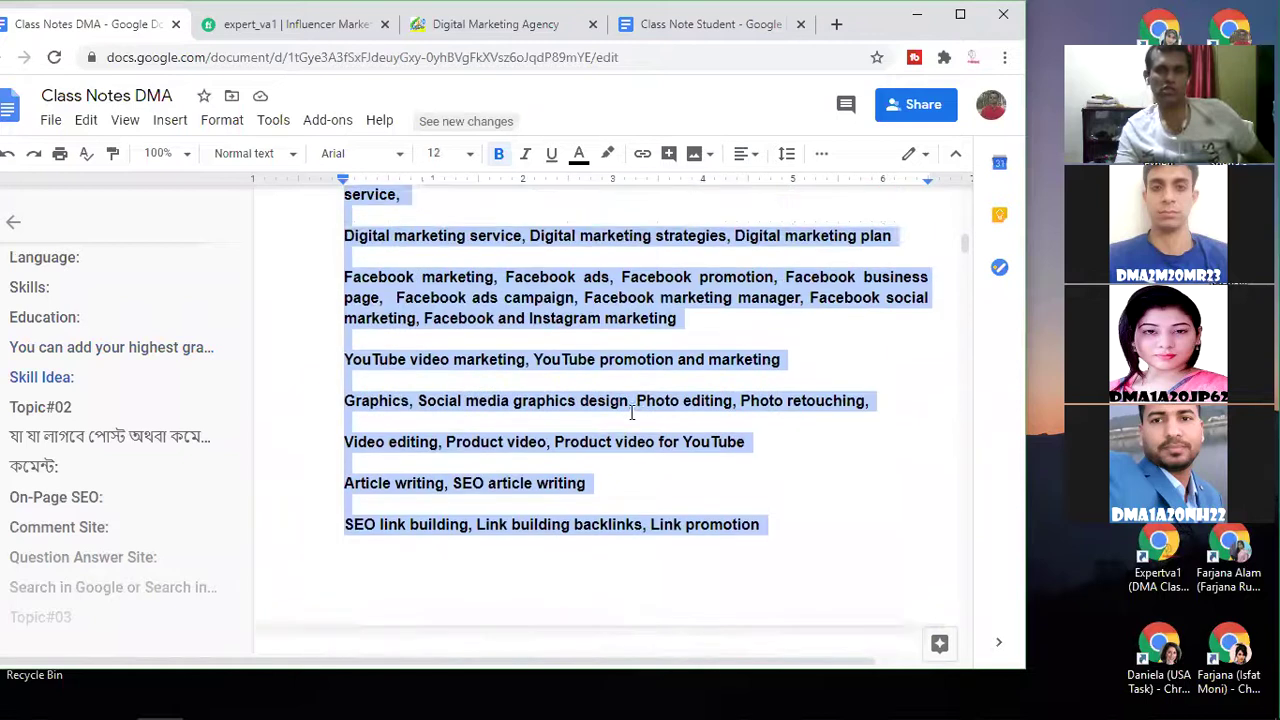